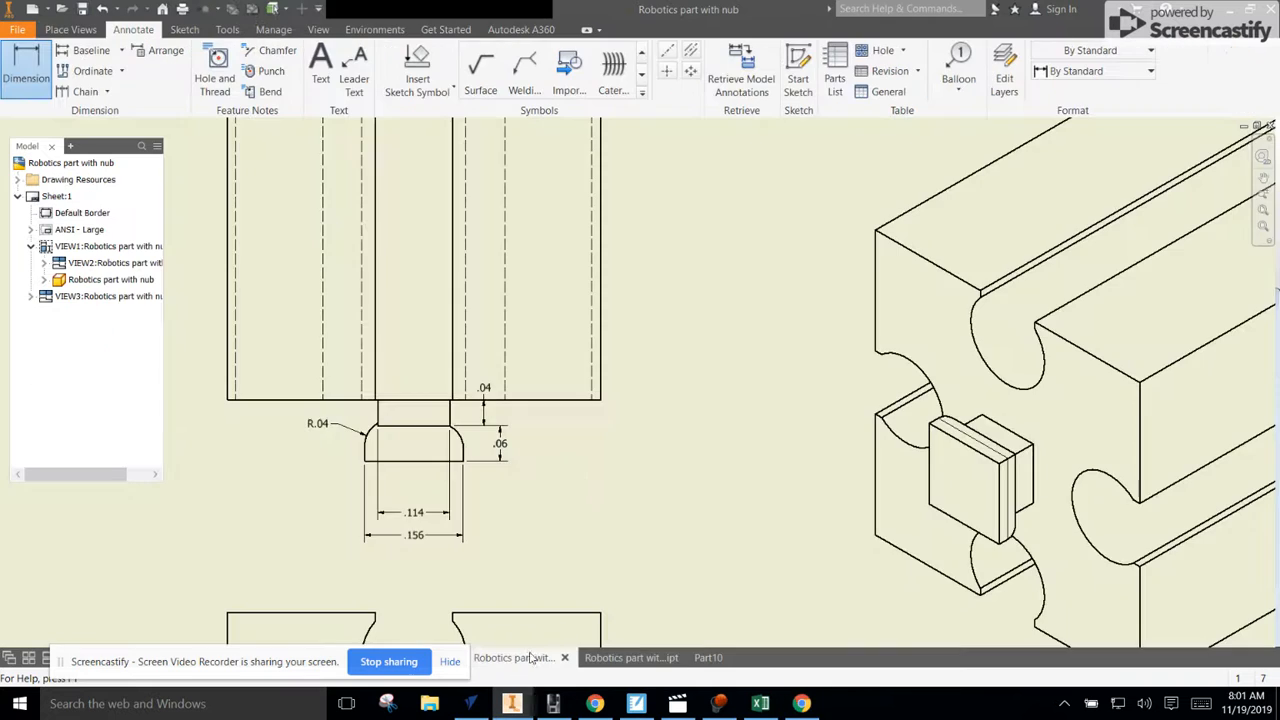
Step: Check the nub dimensions in the drawing, switch to Part10, and start a 2D sketch on the bar's slotted end face
scroll(455, 440, "up", 3)
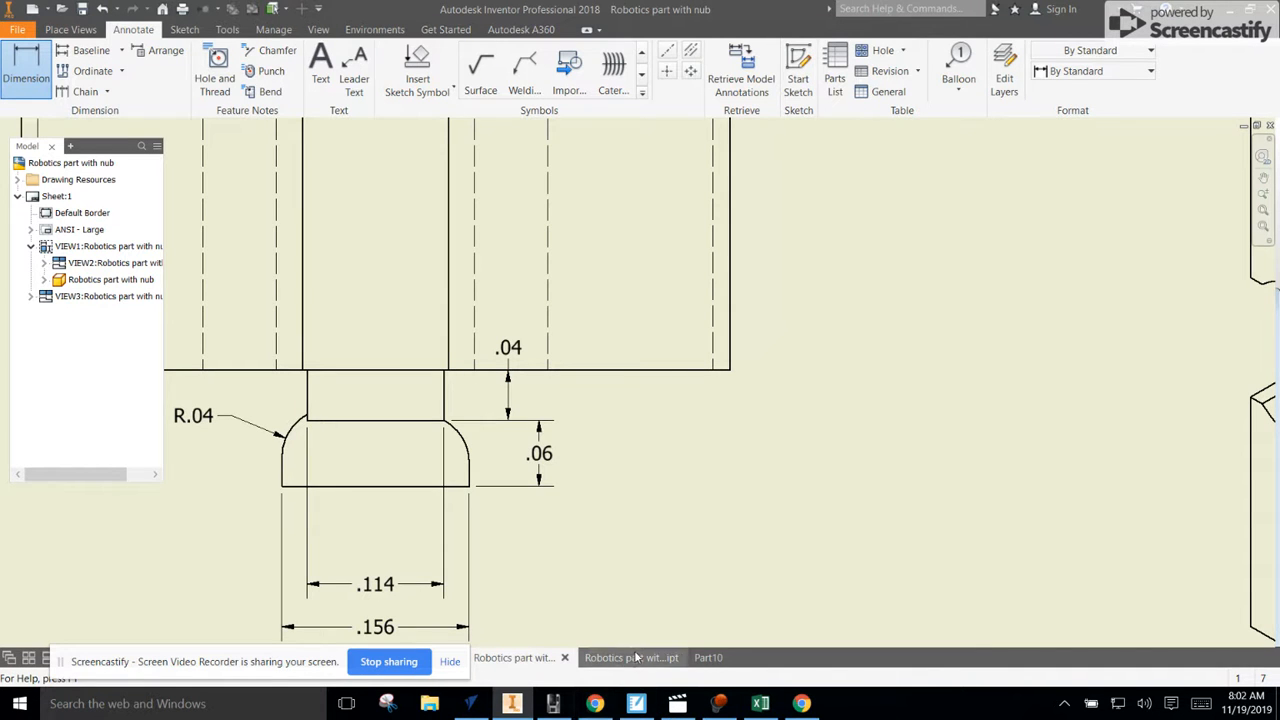
left_click(706, 658)
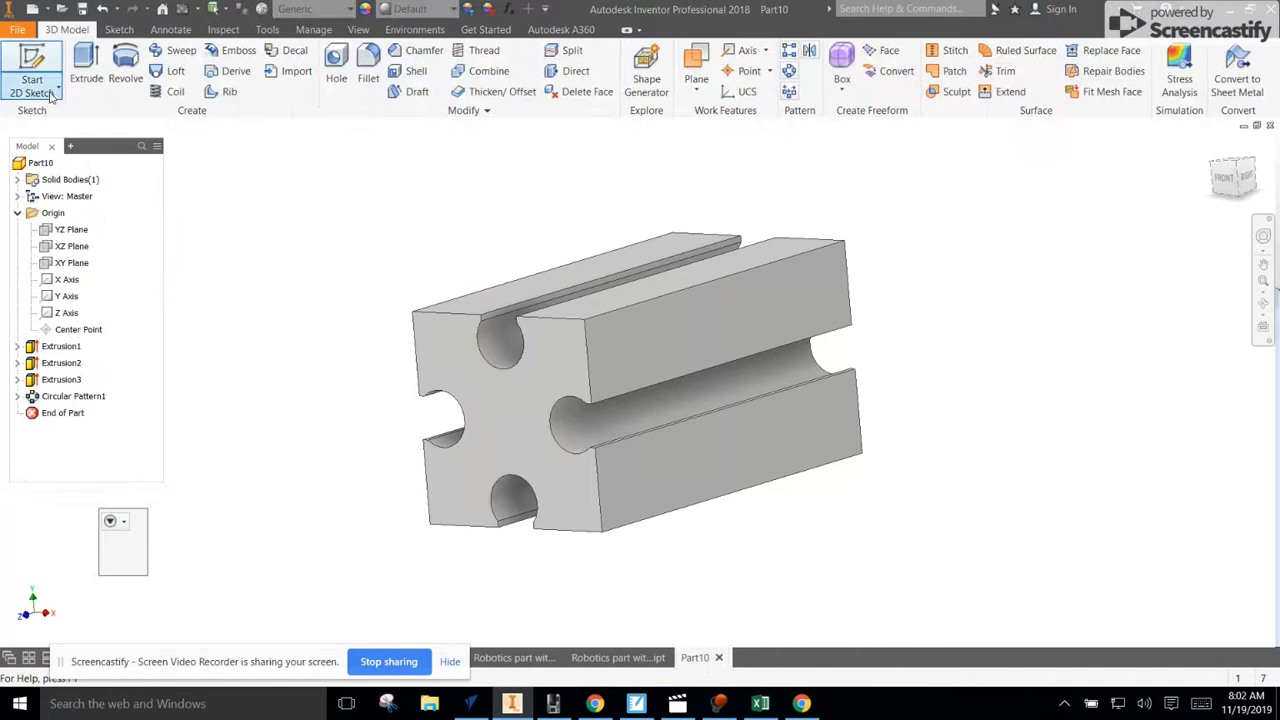
left_click(50, 92)
left_click(36, 118)
left_click(519, 408)
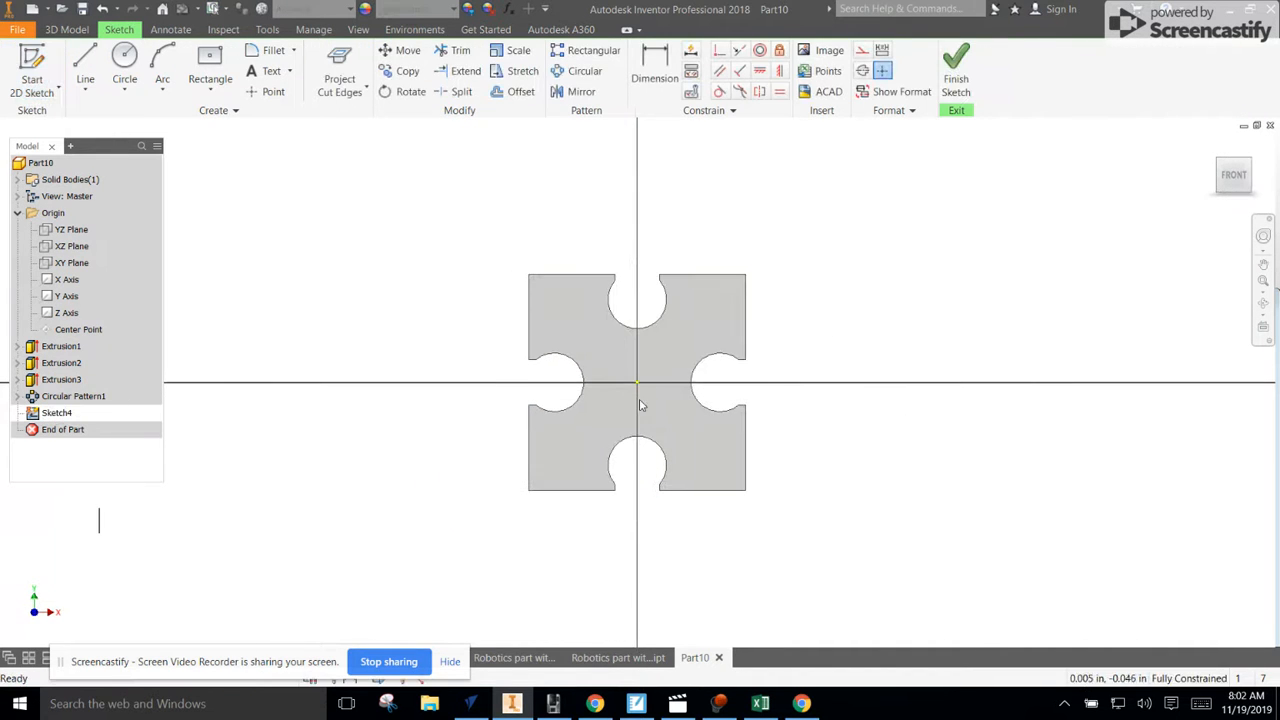
Step: Sketch a center-point square of 0.114 by 0.114 in on the origin of the end face
scroll(641, 390, "up", 3)
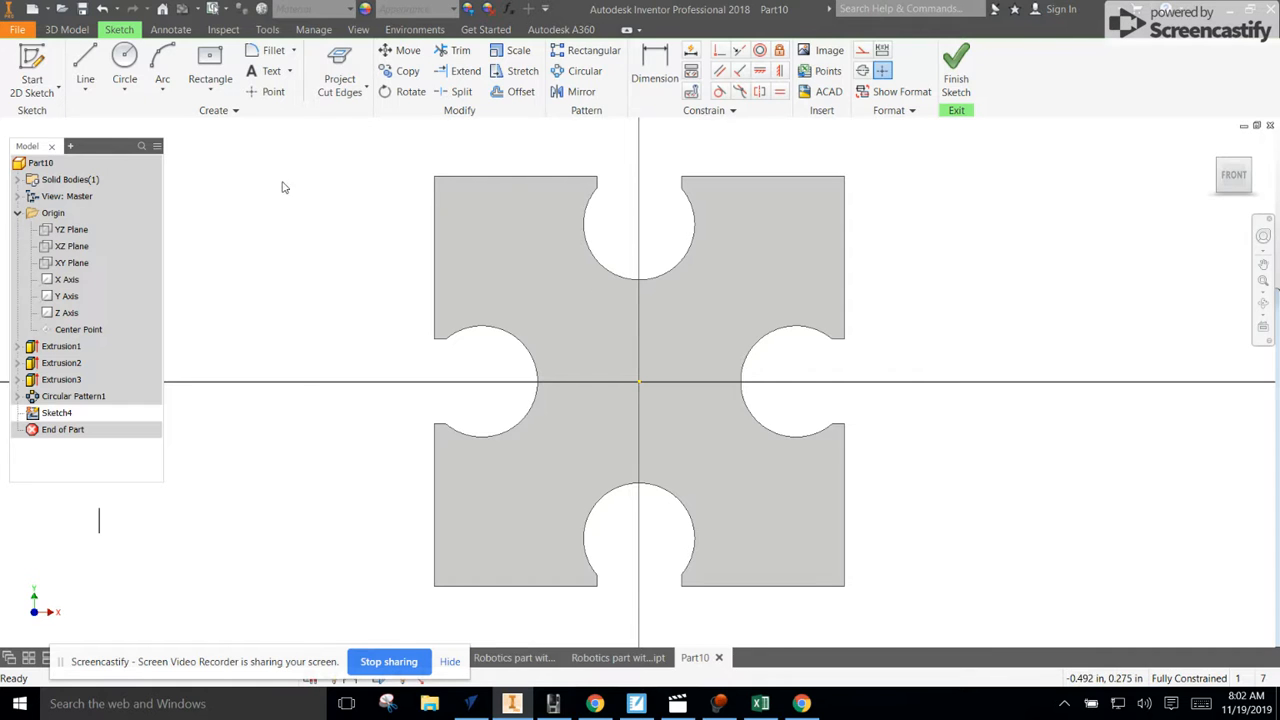
left_click(210, 70)
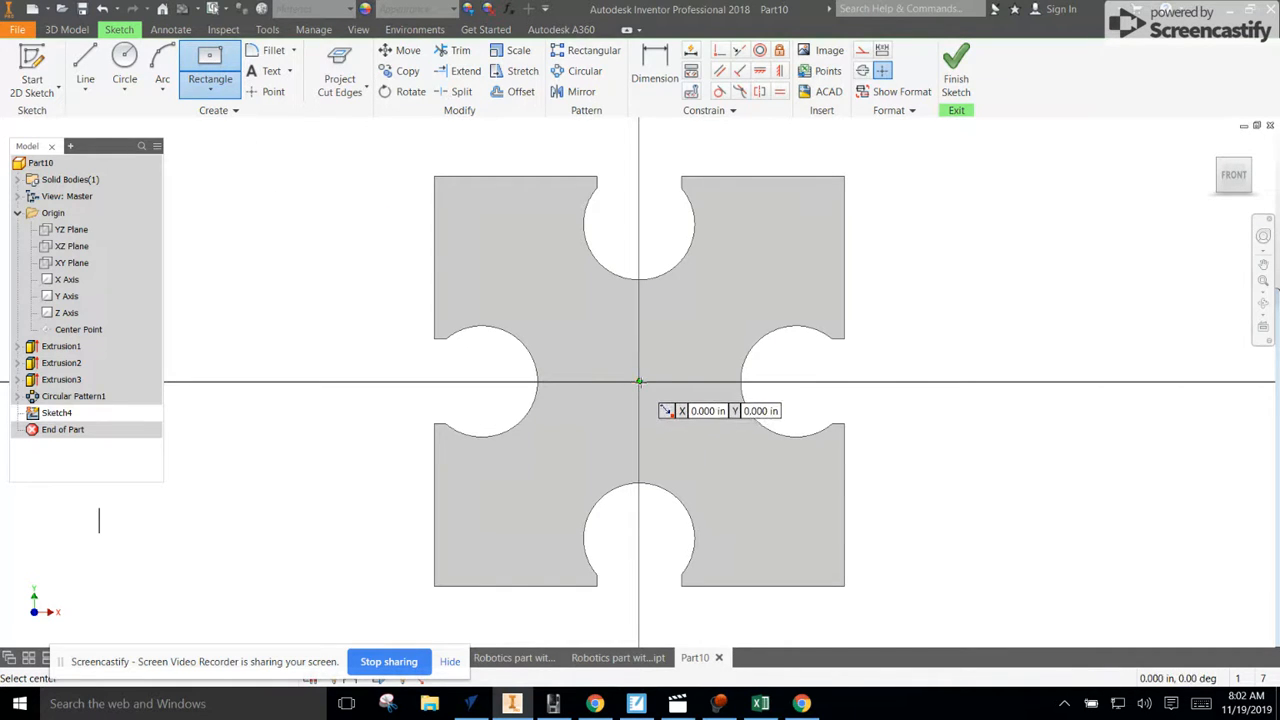
left_click(639, 381)
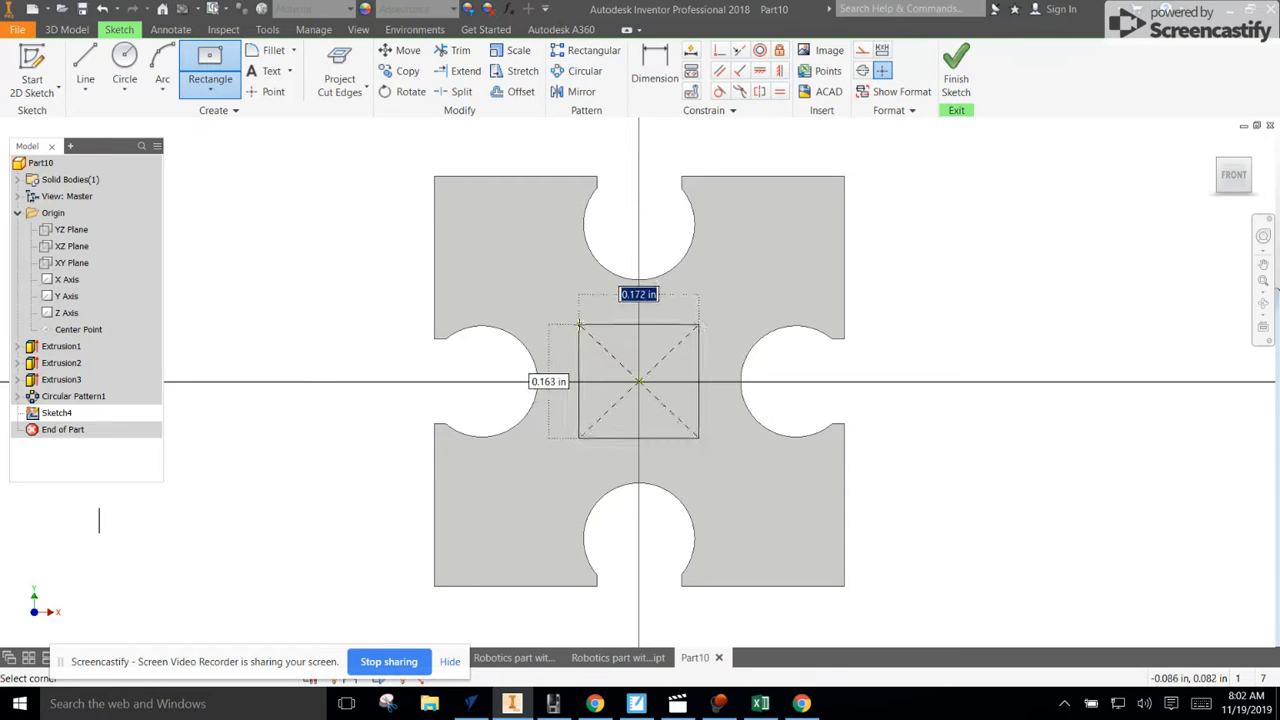
key("BackSpace")
key("Tab")
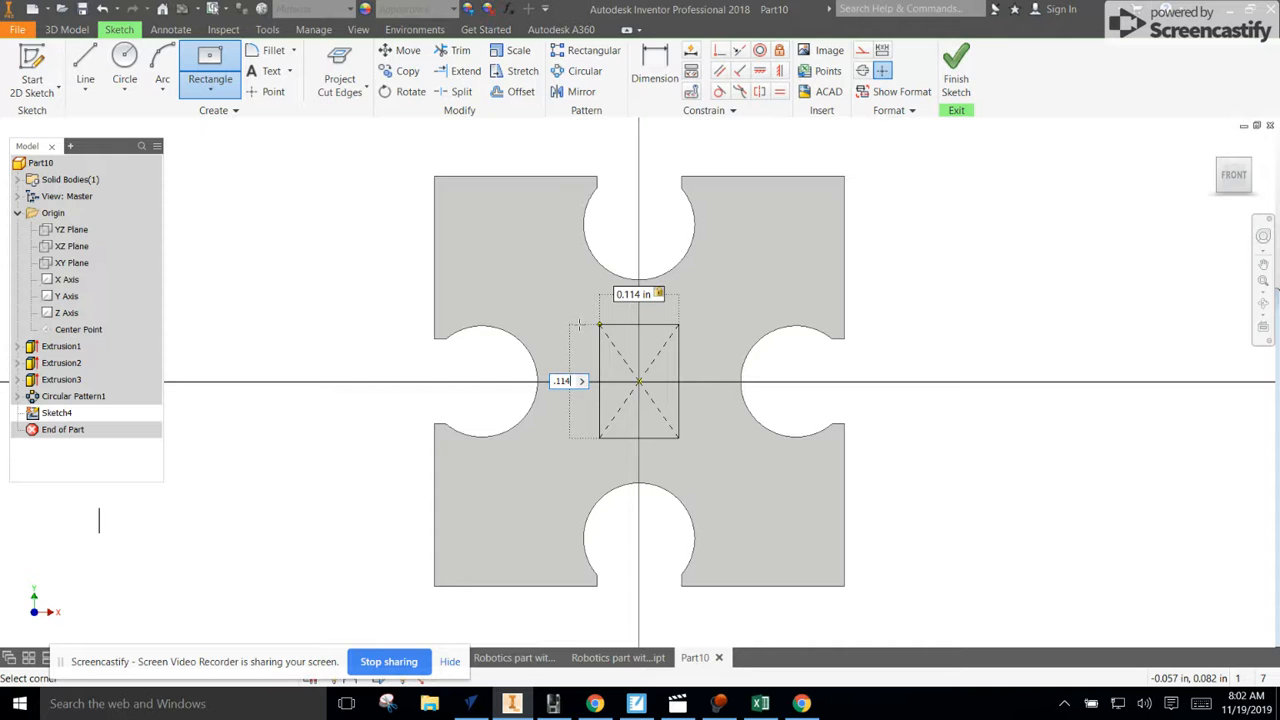
type(".114")
key("Return")
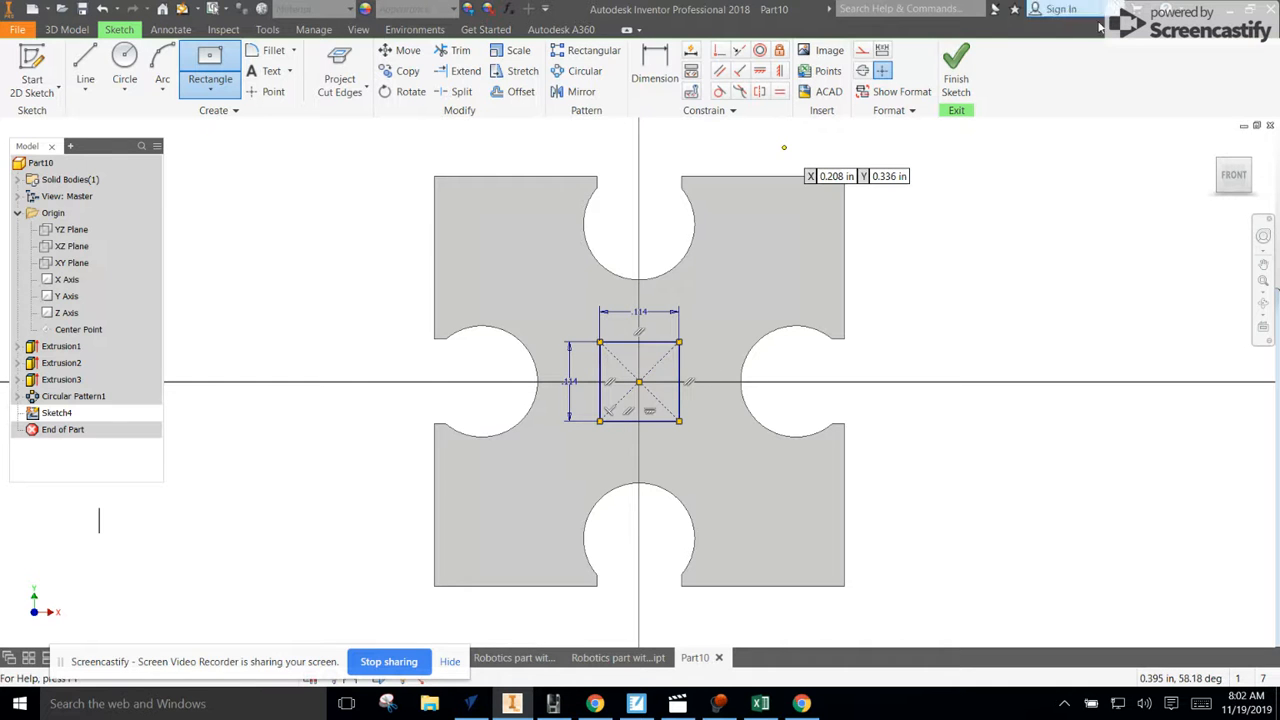
Step: Finish the sketch and extrude the 0.114 in square outward by 0.04 in
left_click(956, 80)
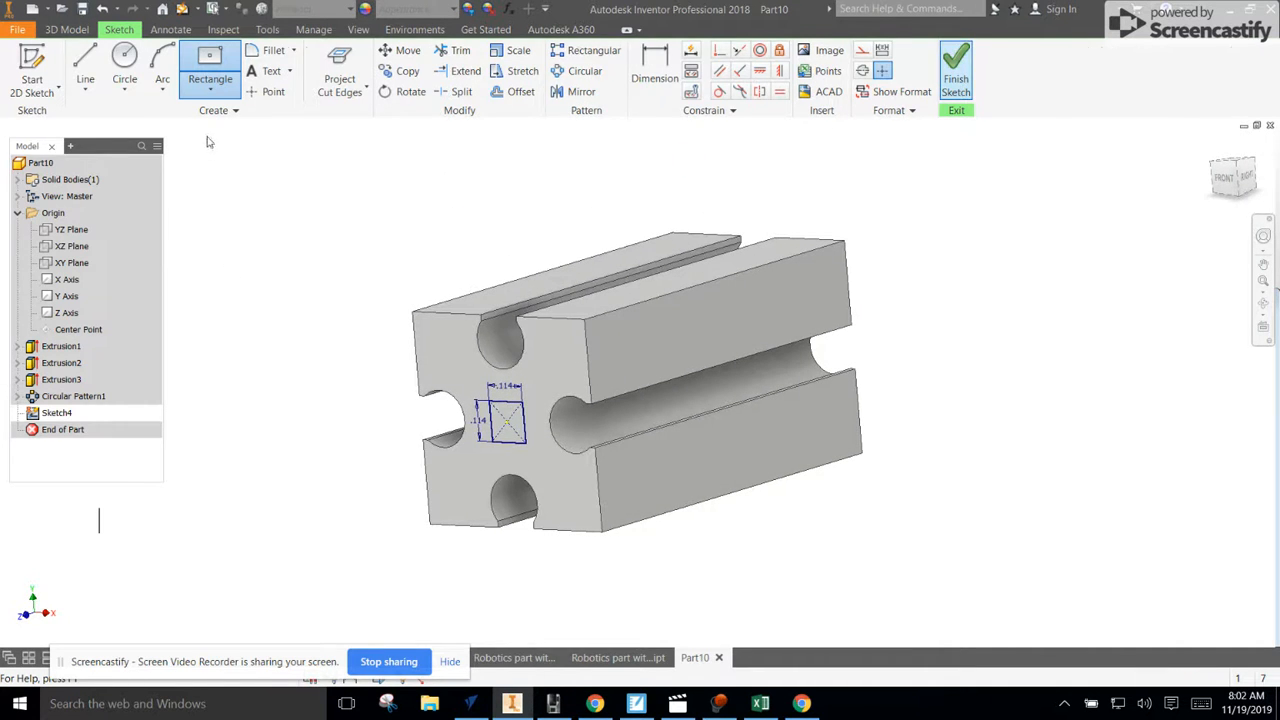
left_click(86, 68)
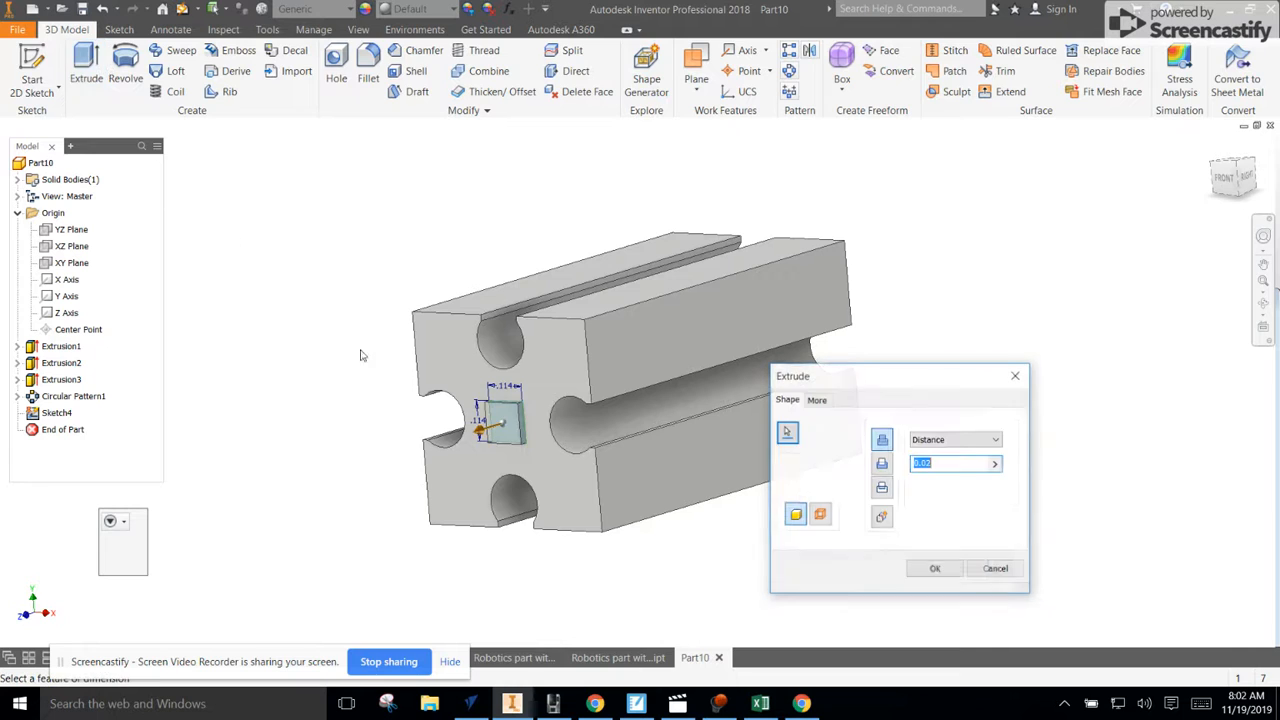
key("BackSpace")
type(".04")
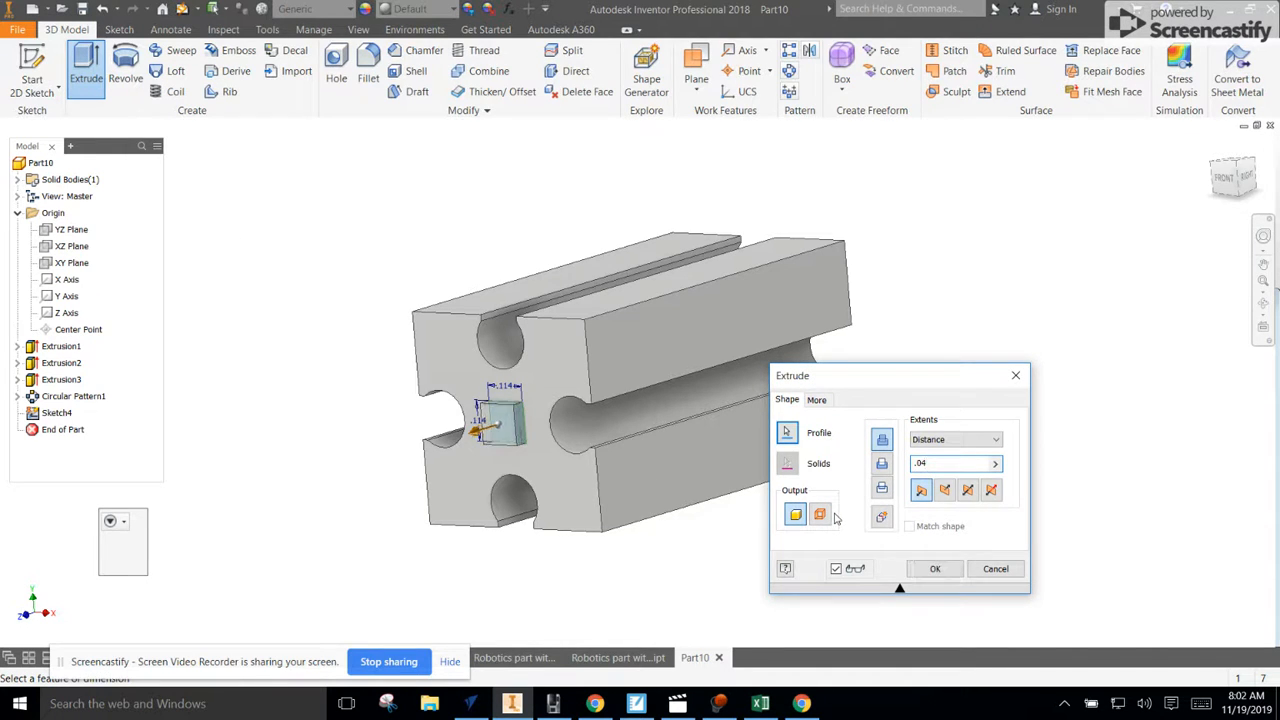
key("Return")
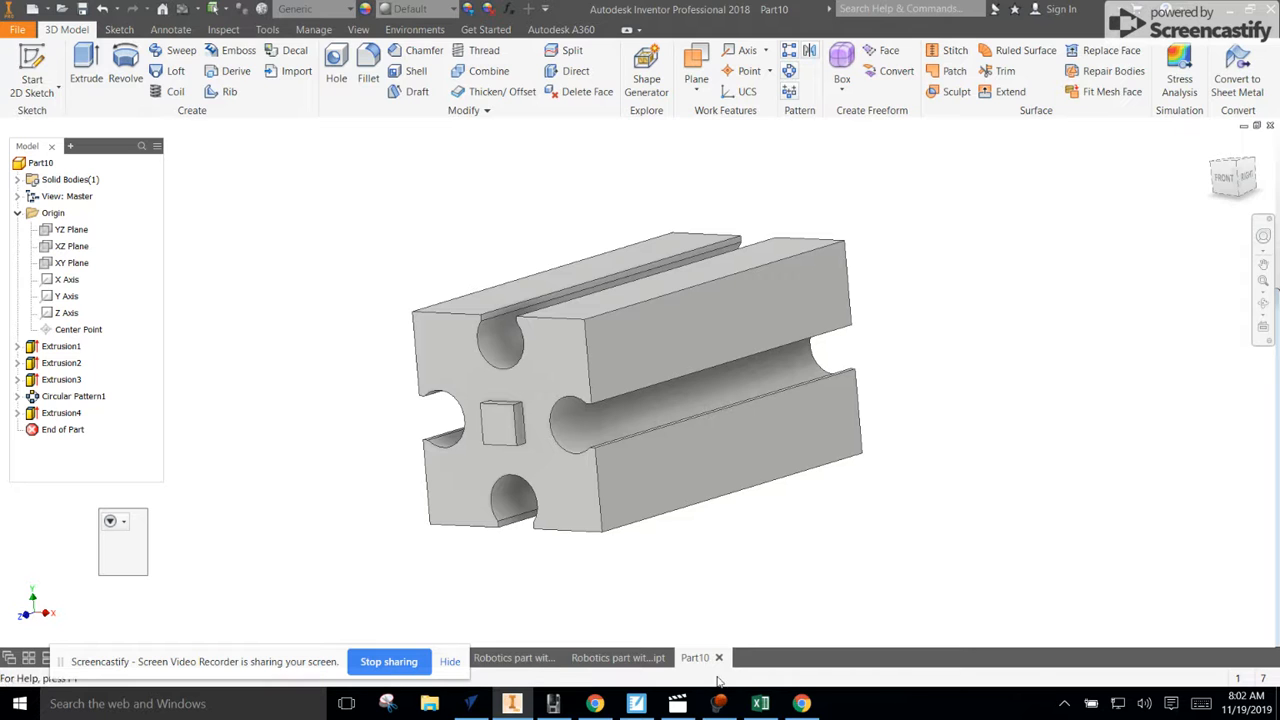
Step: Check the nub head dimensions in the drawing and start a 2D sketch on the small square boss's front face in Part10
mouse_move(500, 660)
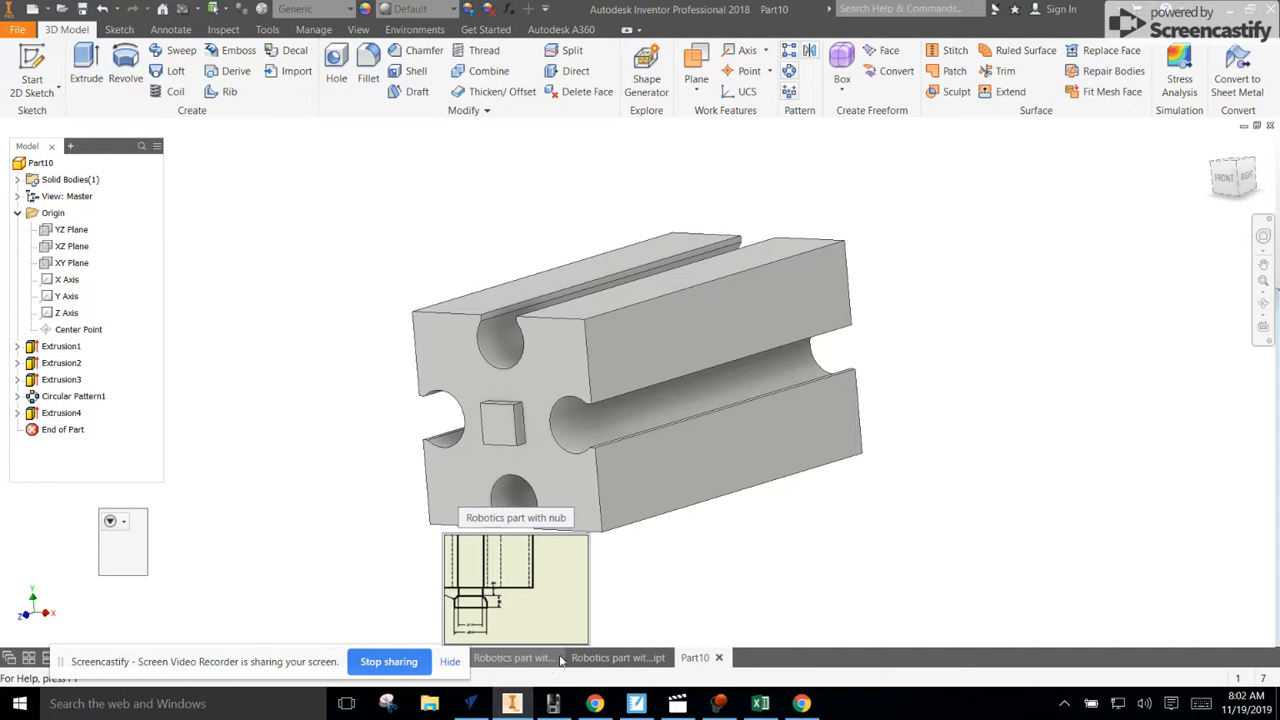
left_click(605, 658)
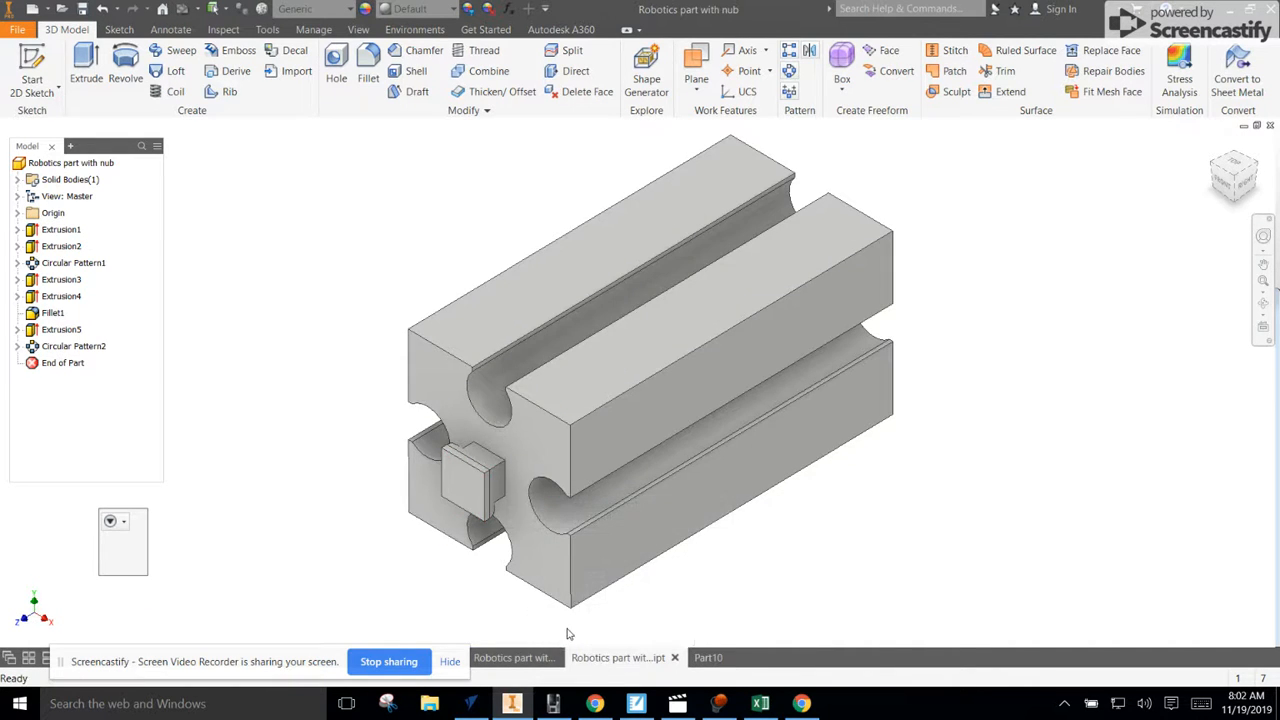
left_click(511, 658)
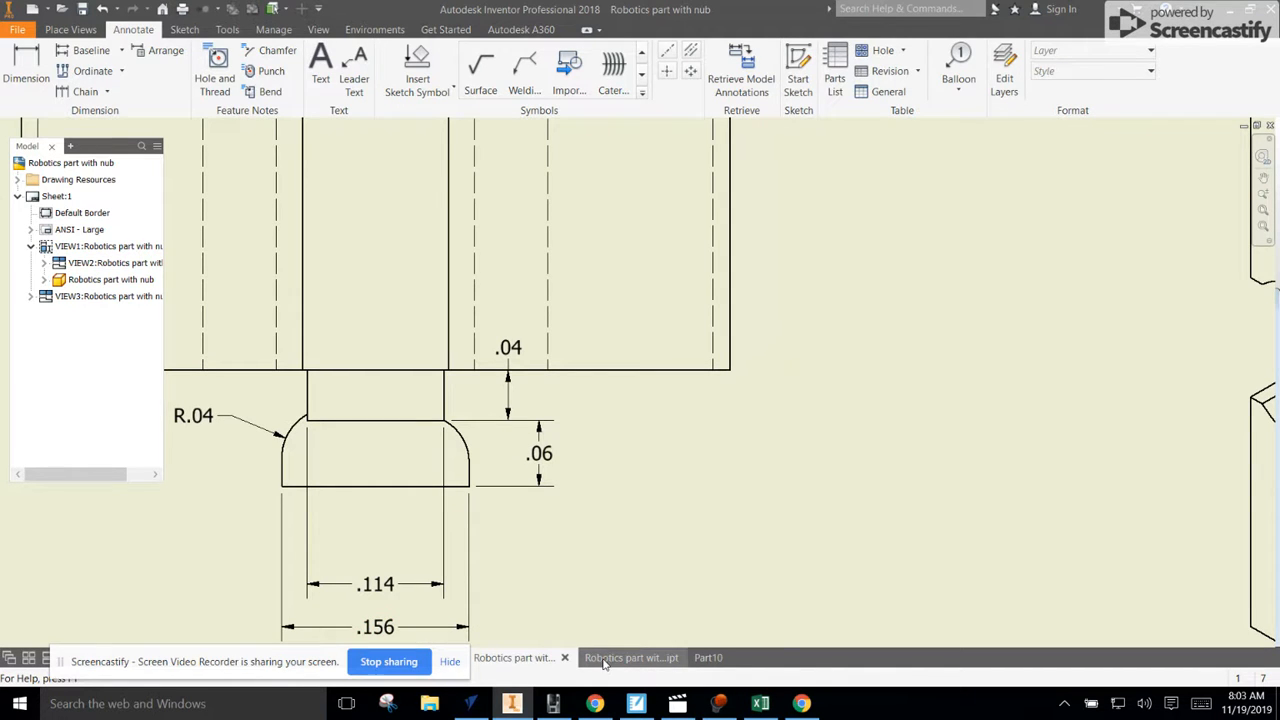
left_click(708, 657)
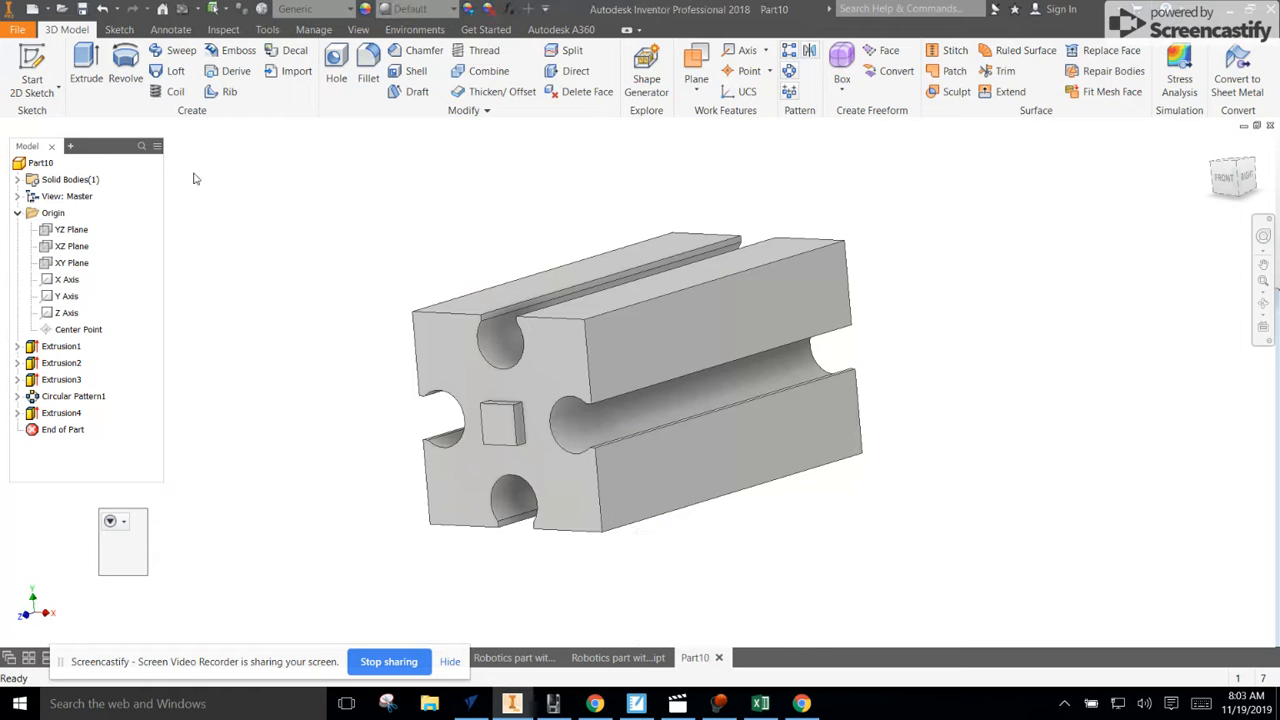
left_click(32, 78)
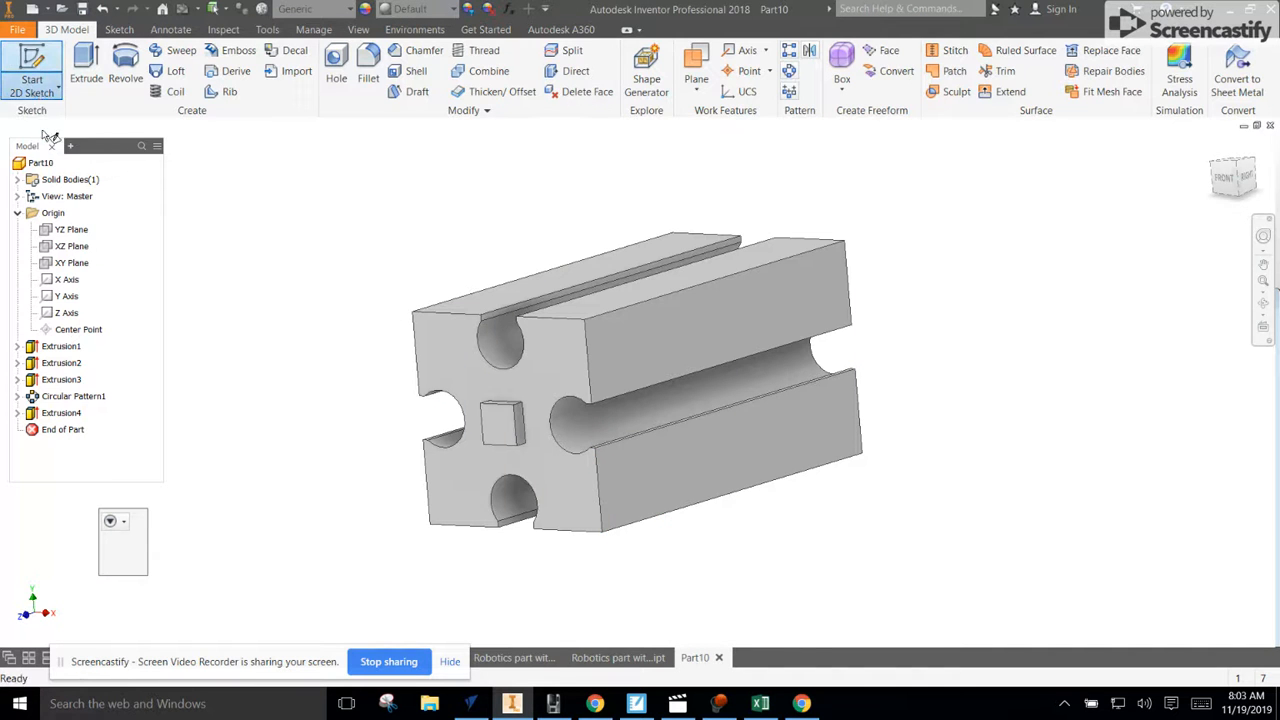
left_click(500, 430)
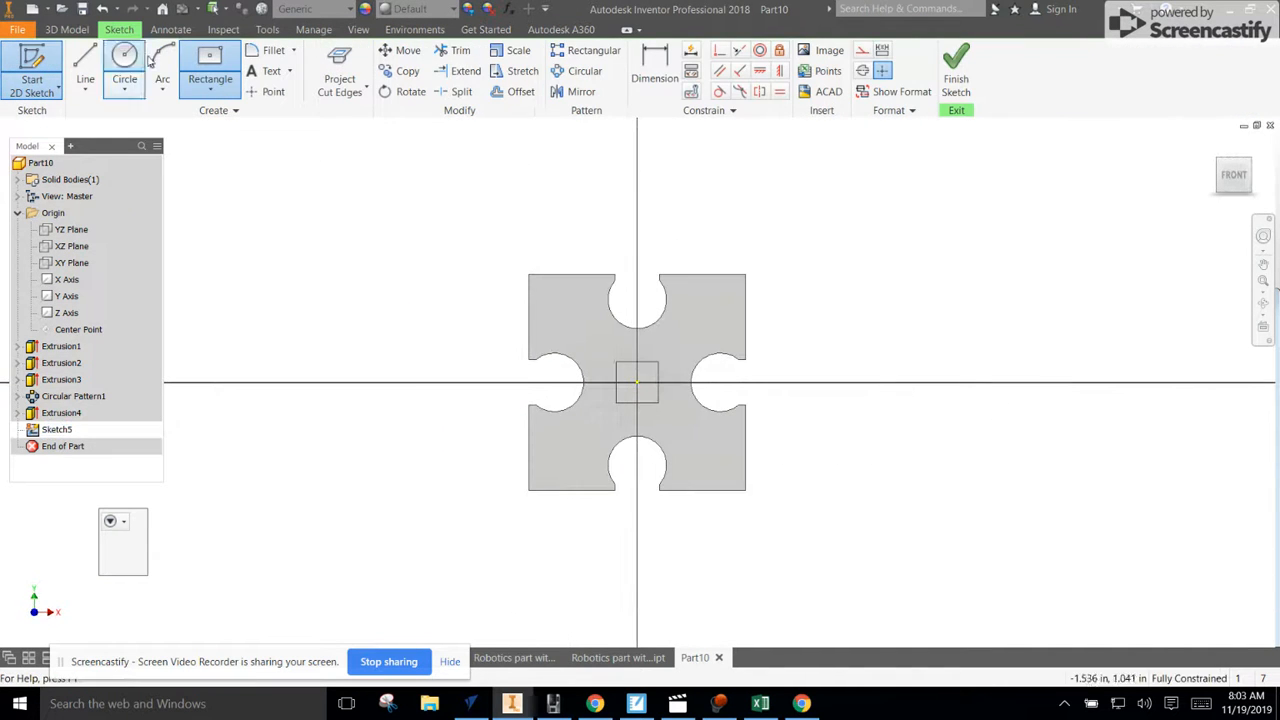
Step: Sketch a center-point square of 0.156 by 0.156 in centered on the boss's front face
left_click(210, 64)
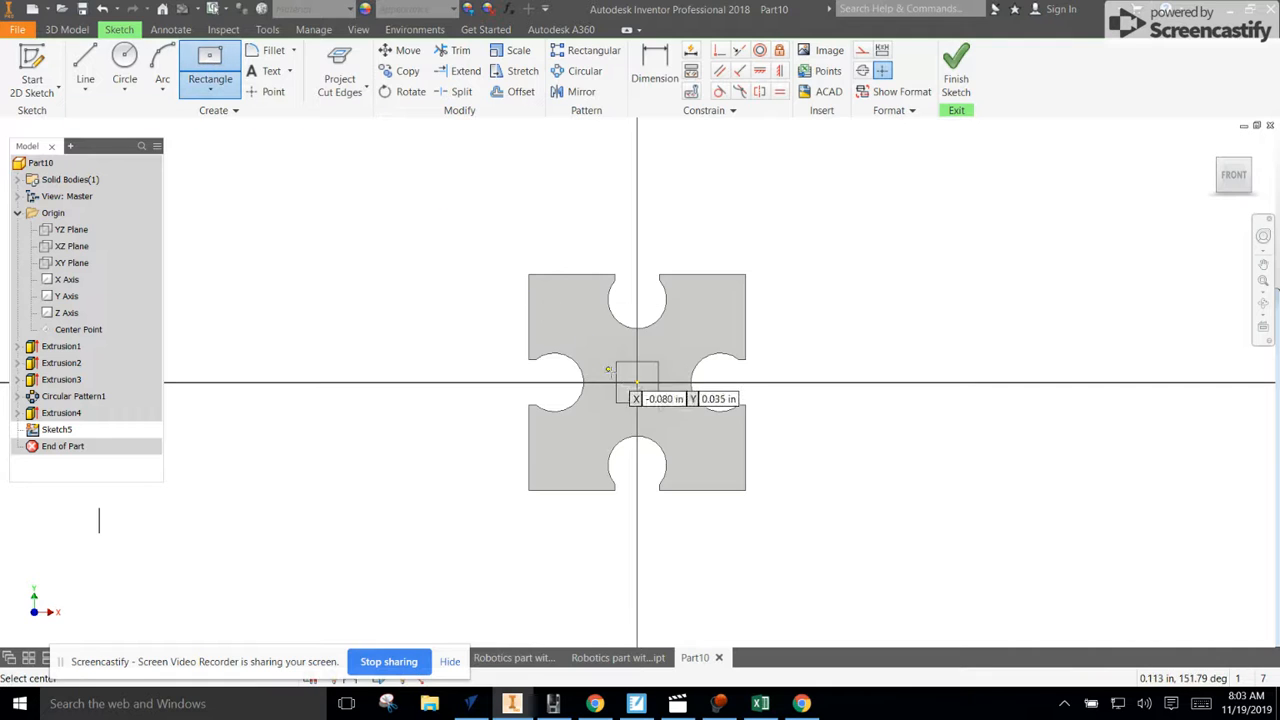
left_click(637, 382)
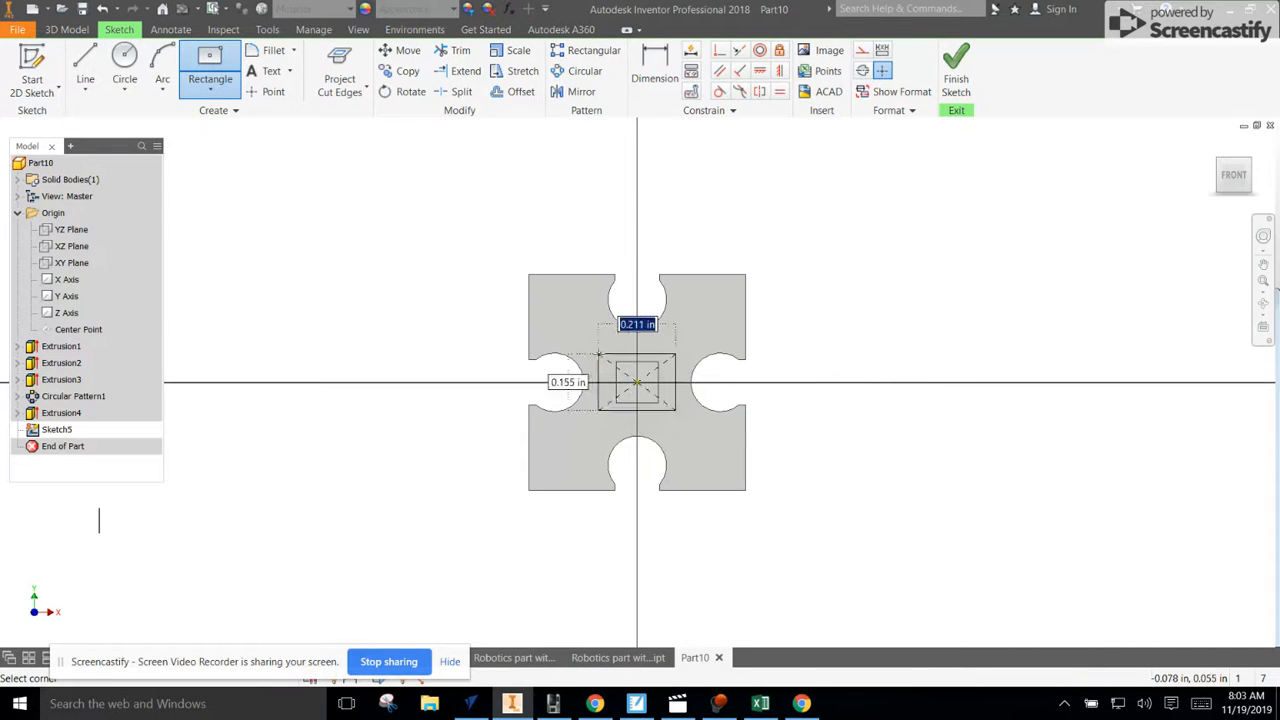
type(".")
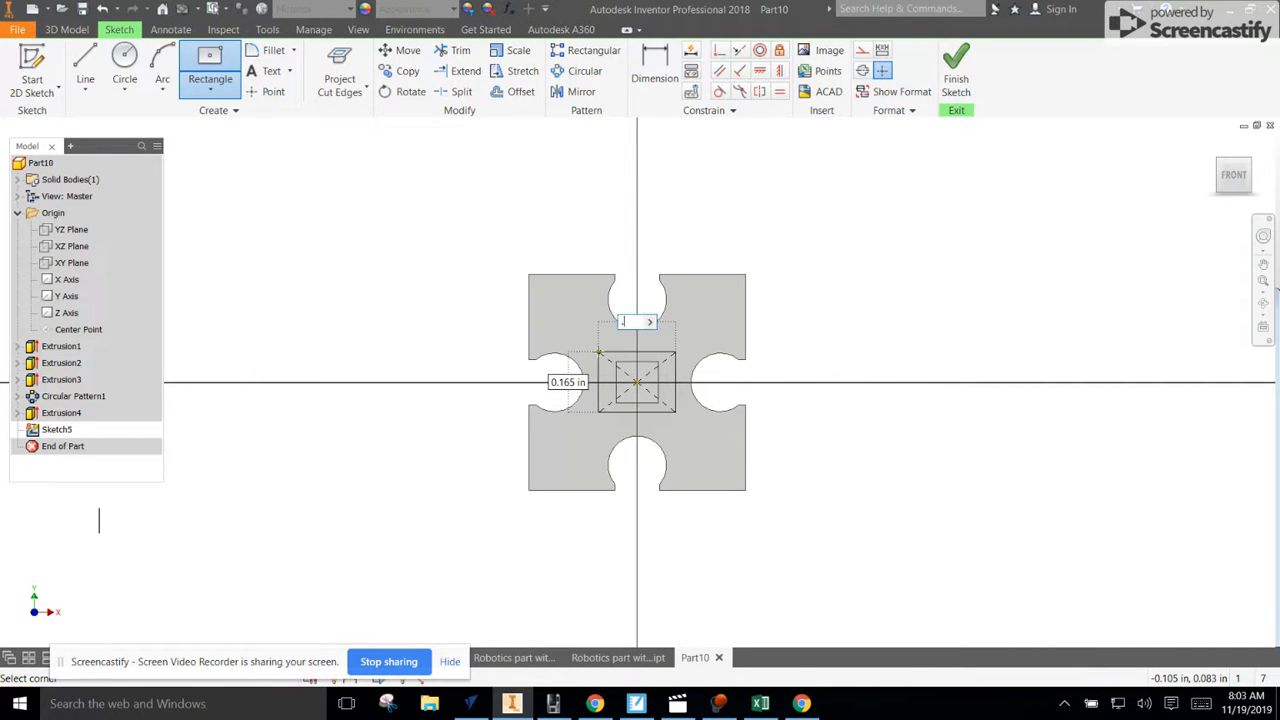
key("Tab")
type(".15")
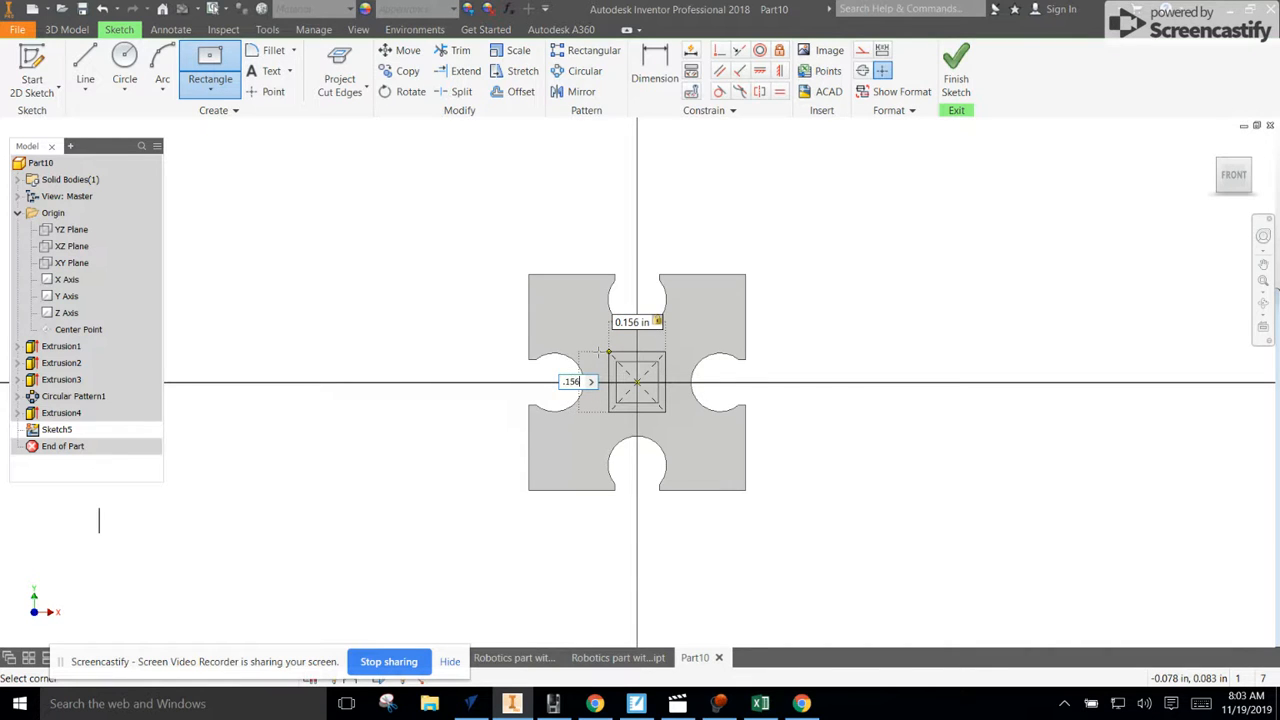
key("Return")
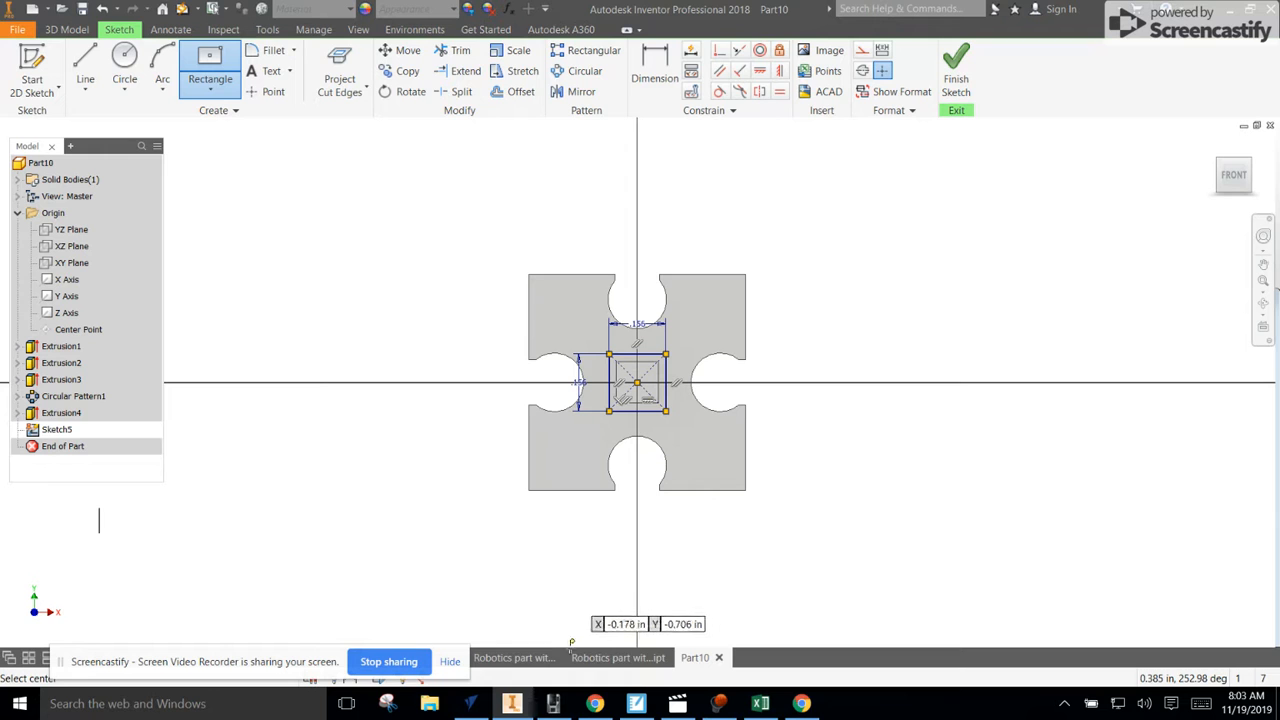
Step: Check the head thickness in the drawing, finish the sketch, and extrude the 0.156 in square outward by 0.06 in
left_click(512, 659)
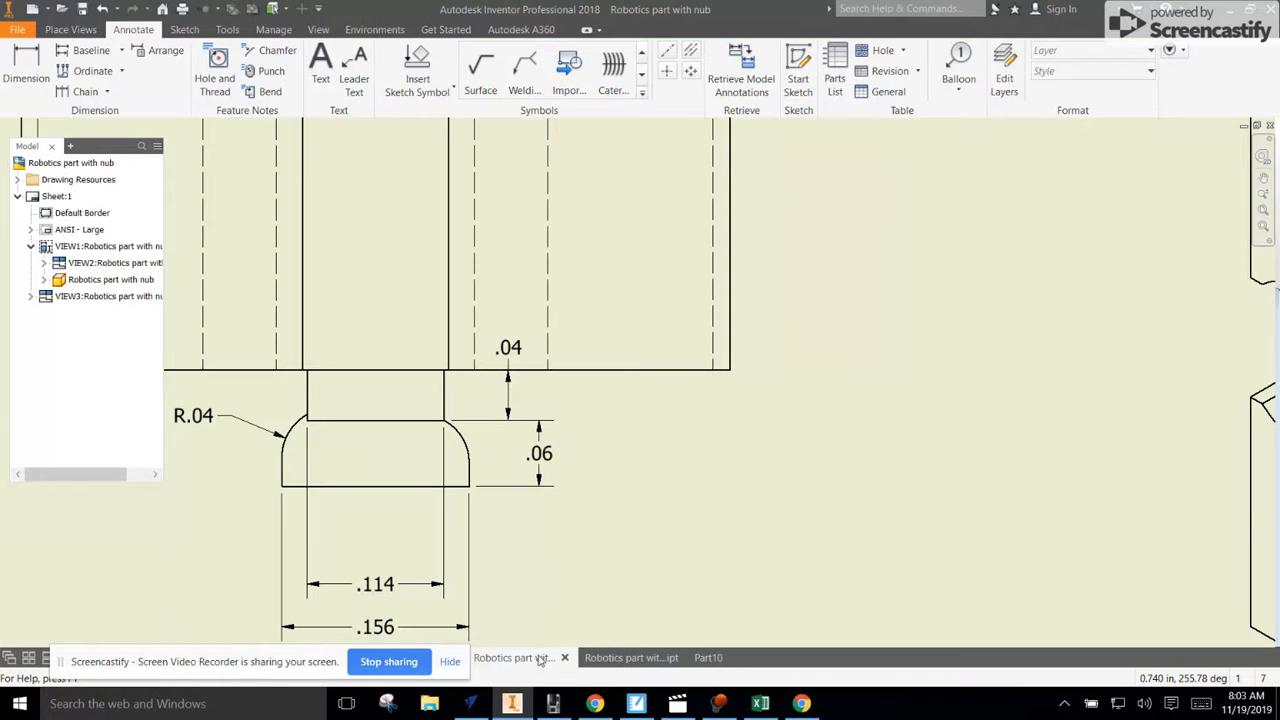
left_click(708, 657)
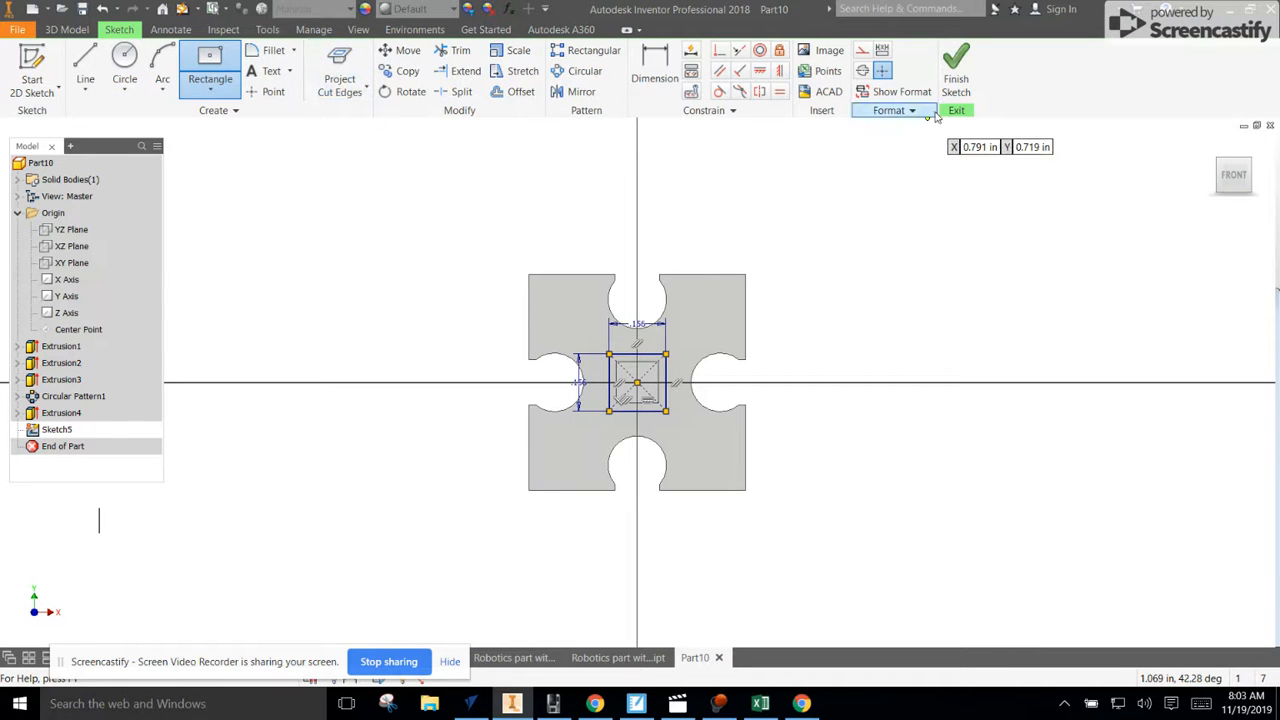
left_click(955, 65)
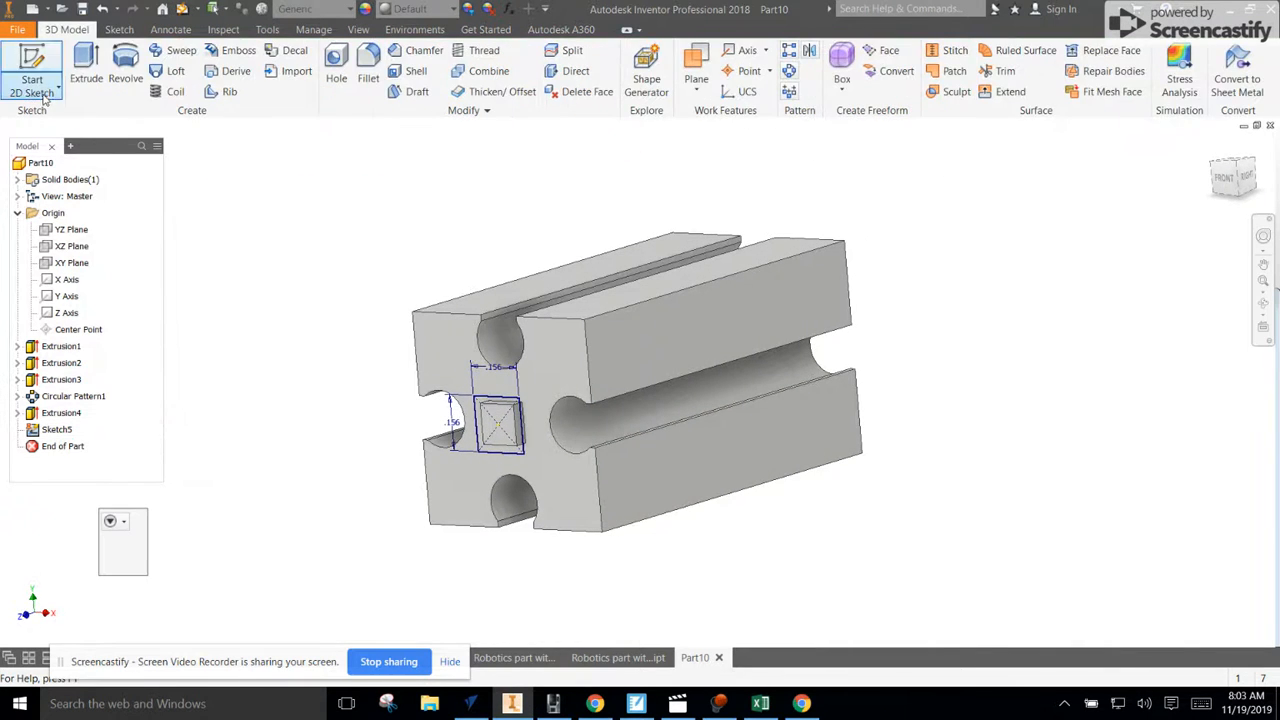
left_click(86, 68)
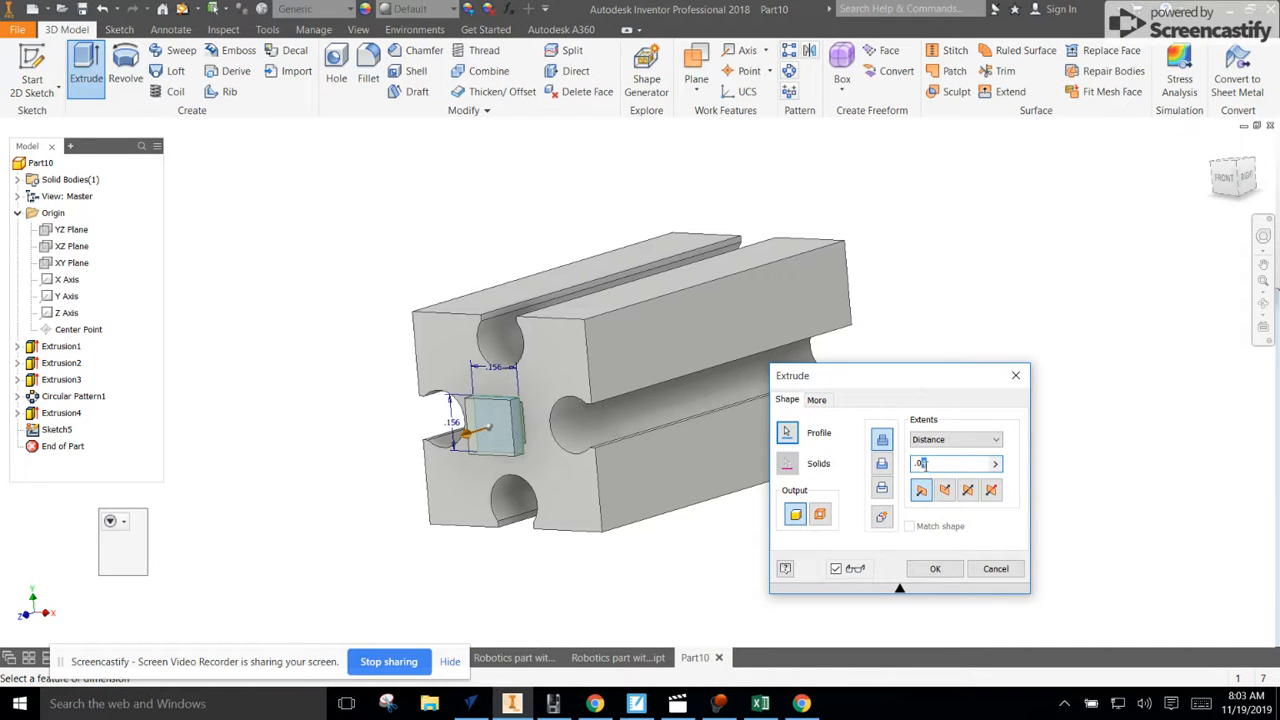
key("Return")
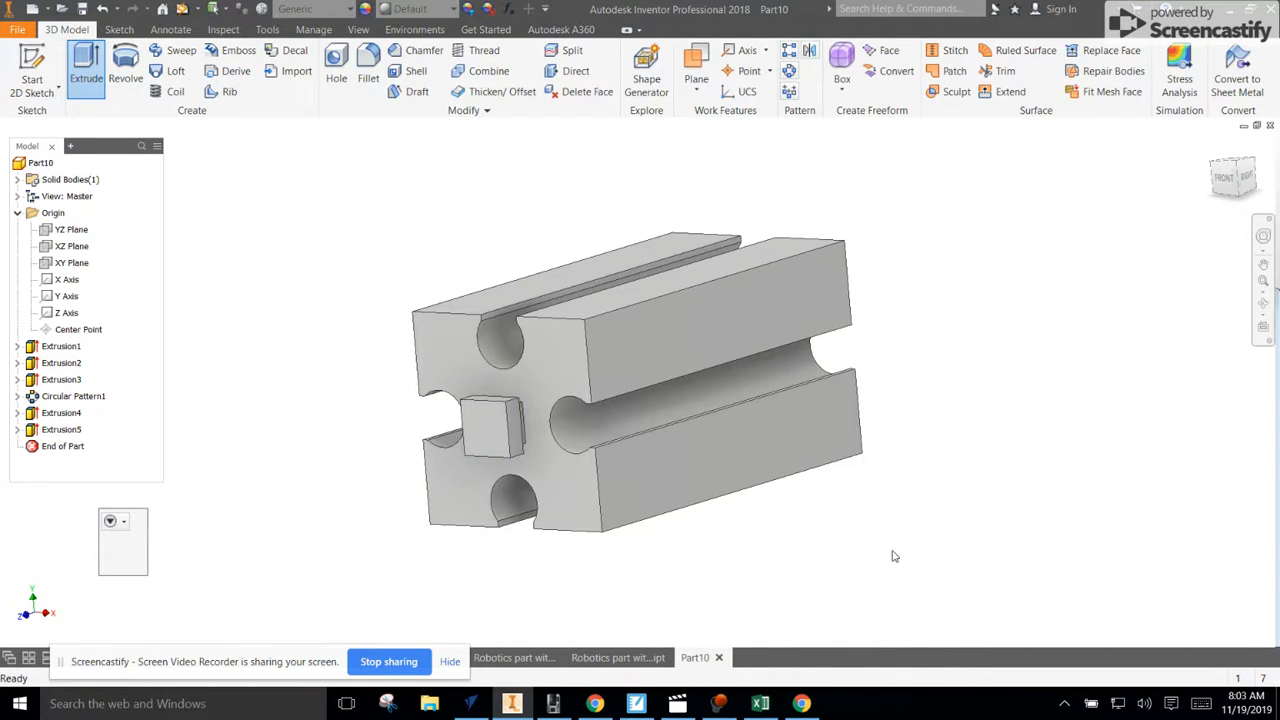
mouse_move(1236, 166)
left_mouse_down()
mouse_move(1028, 197)
mouse_move(926, 146)
mouse_move(895, 265)
mouse_move(903, 317)
mouse_move(1053, 492)
mouse_move(170, 215)
left_mouse_up()
mouse_move(88, 194)
left_mouse_down()
mouse_move(1186, 149)
mouse_move(620, 120)
left_mouse_up()
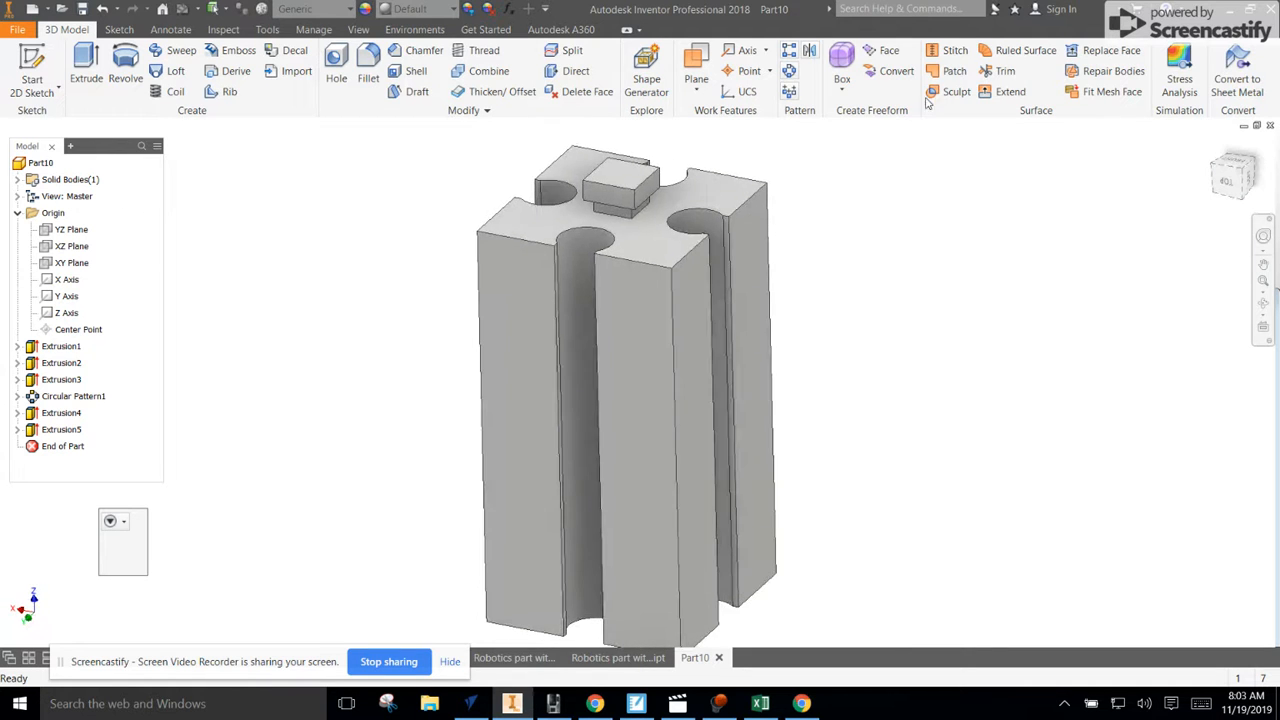
scroll(637, 154, "down", 3)
scroll(658, 225, "down", 5)
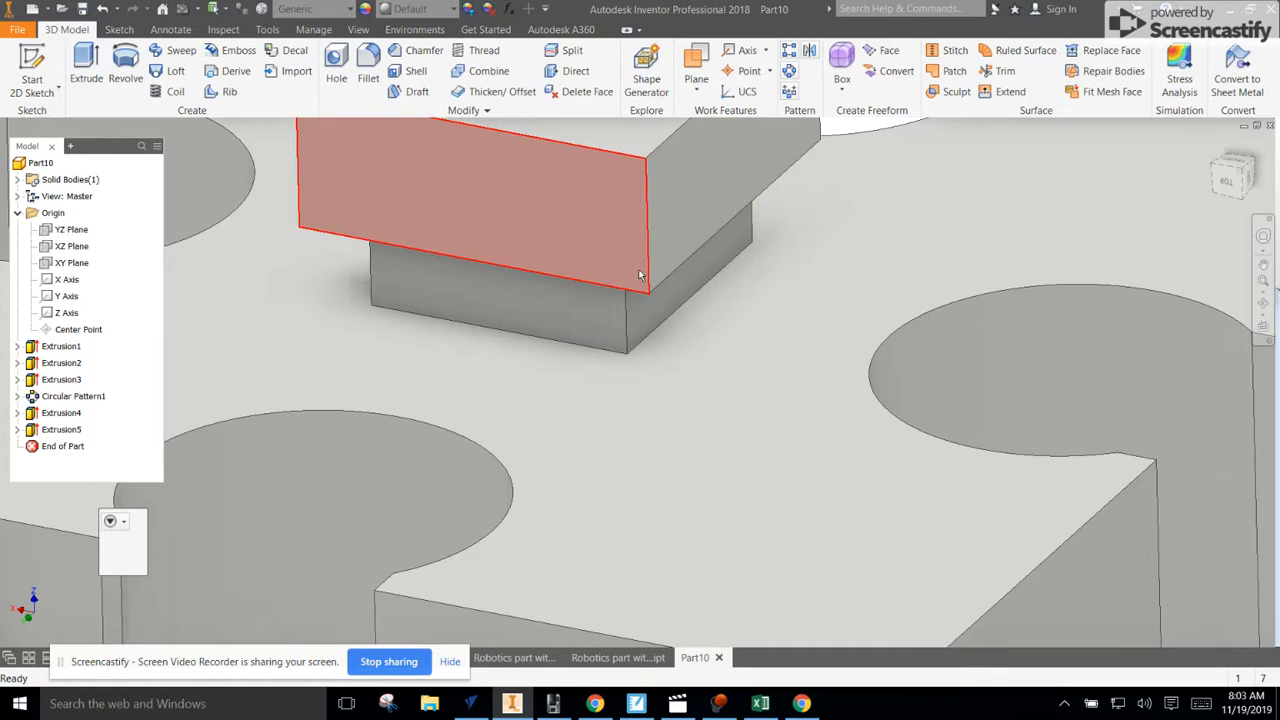
left_click(697, 258)
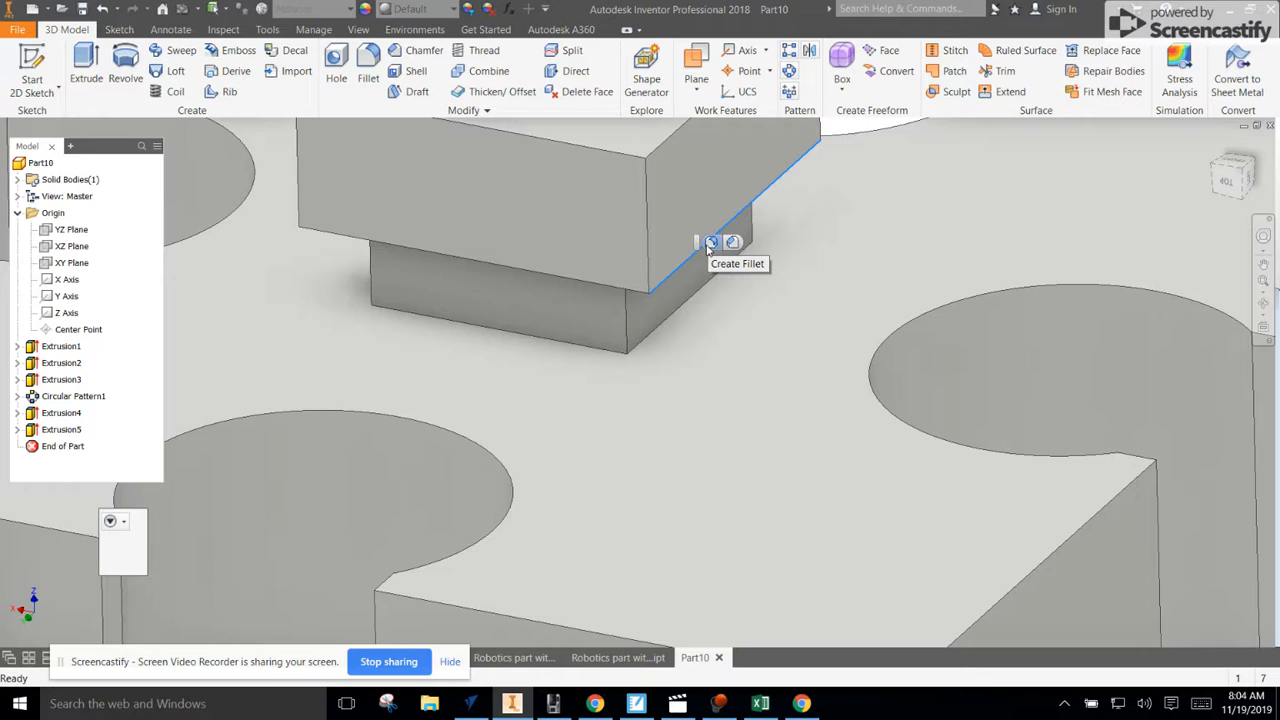
left_click(623, 289, "ctrl")
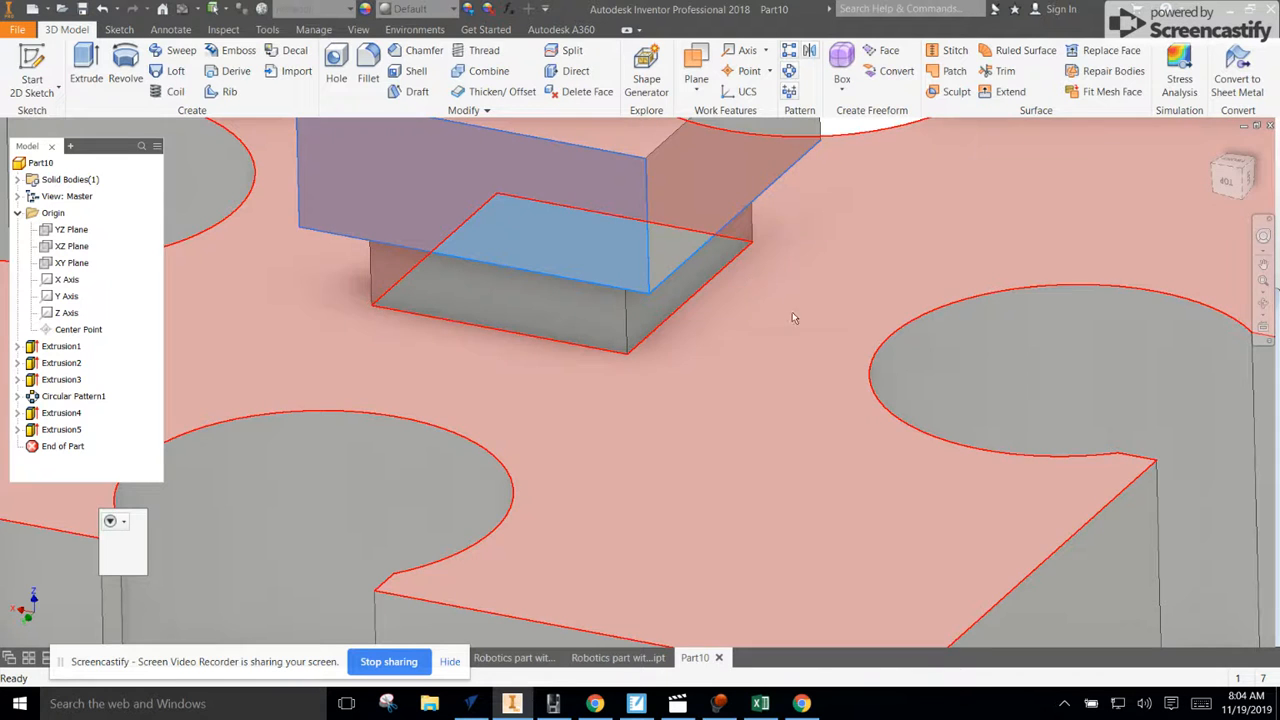
left_click(768, 301)
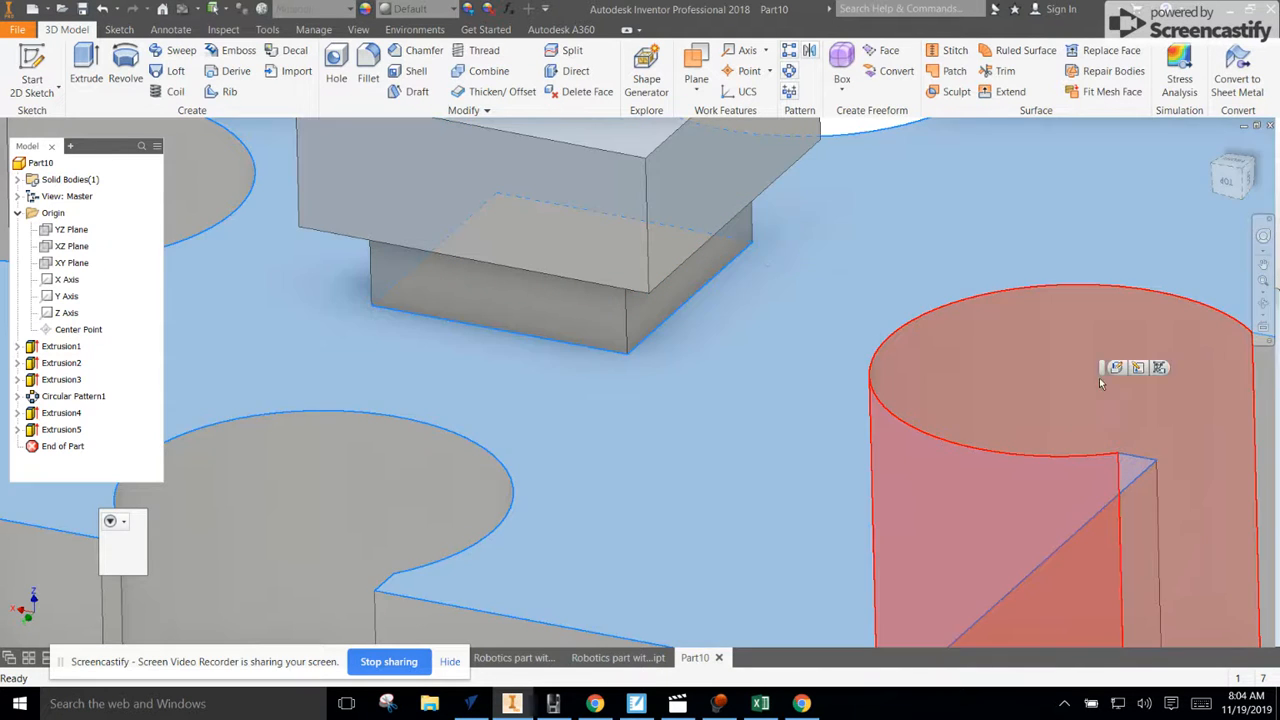
left_click(1099, 377)
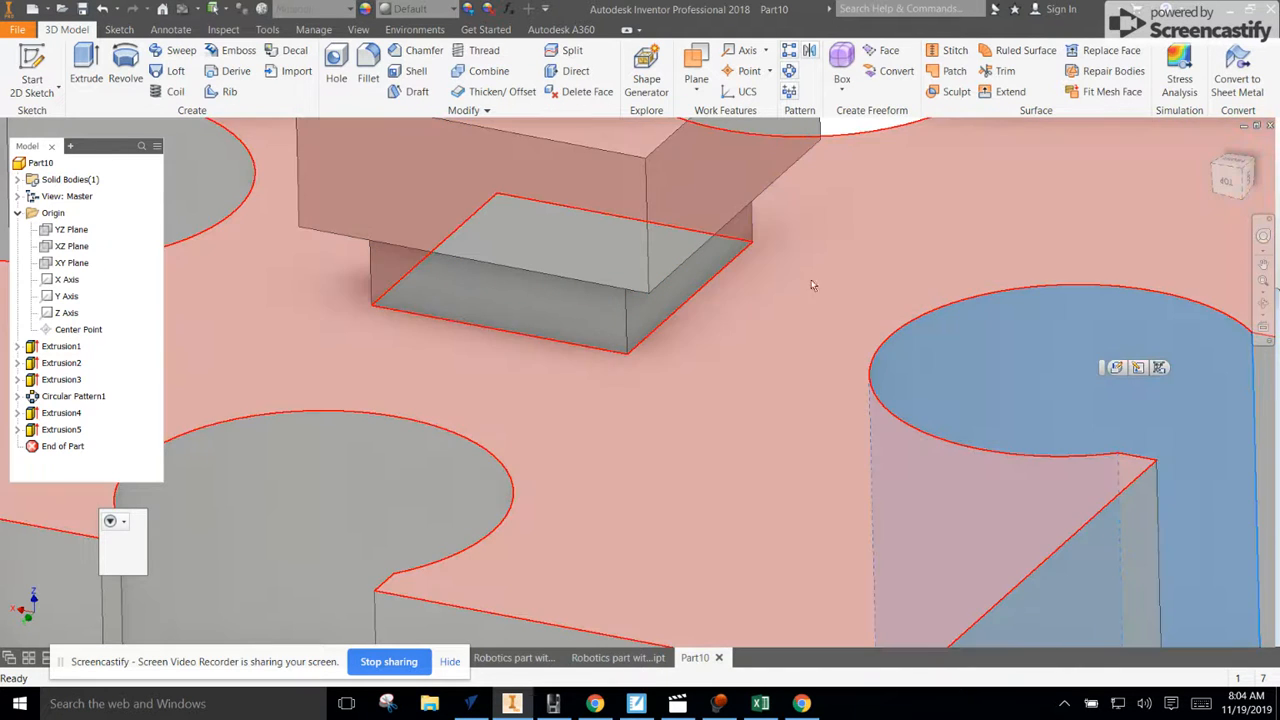
Step: Fillet the four edges on the back of the square nub head, facing the bar, with a 0.04 in radius
left_click(718, 235)
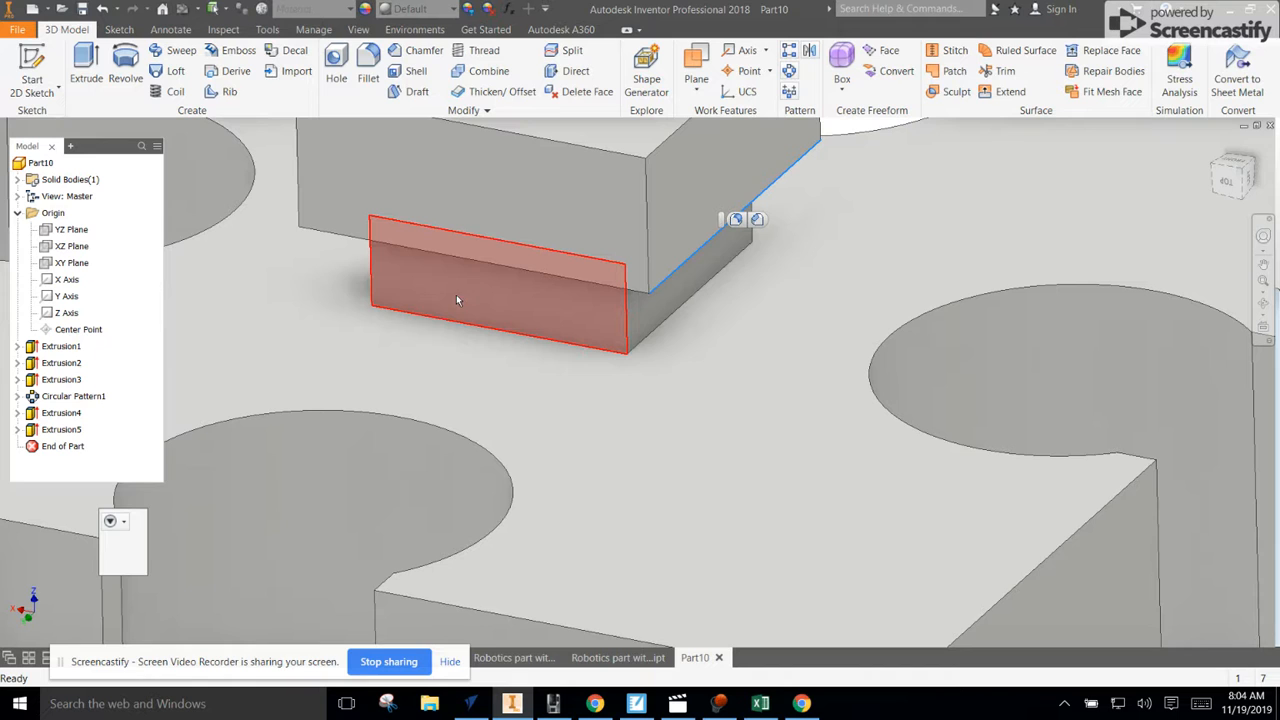
left_click(508, 268, "ctrl")
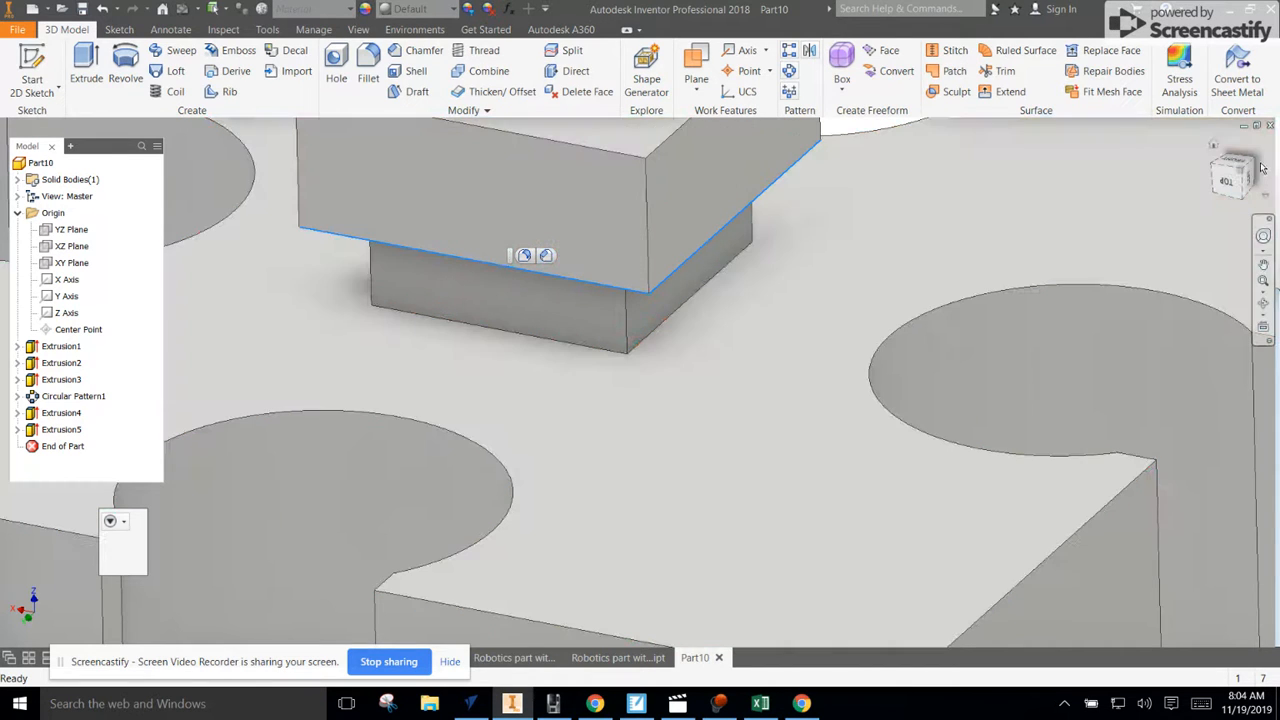
mouse_move(1240, 175)
left_mouse_down()
mouse_move(108, 159)
mouse_move(264, 158)
mouse_move(449, 341)
left_mouse_up()
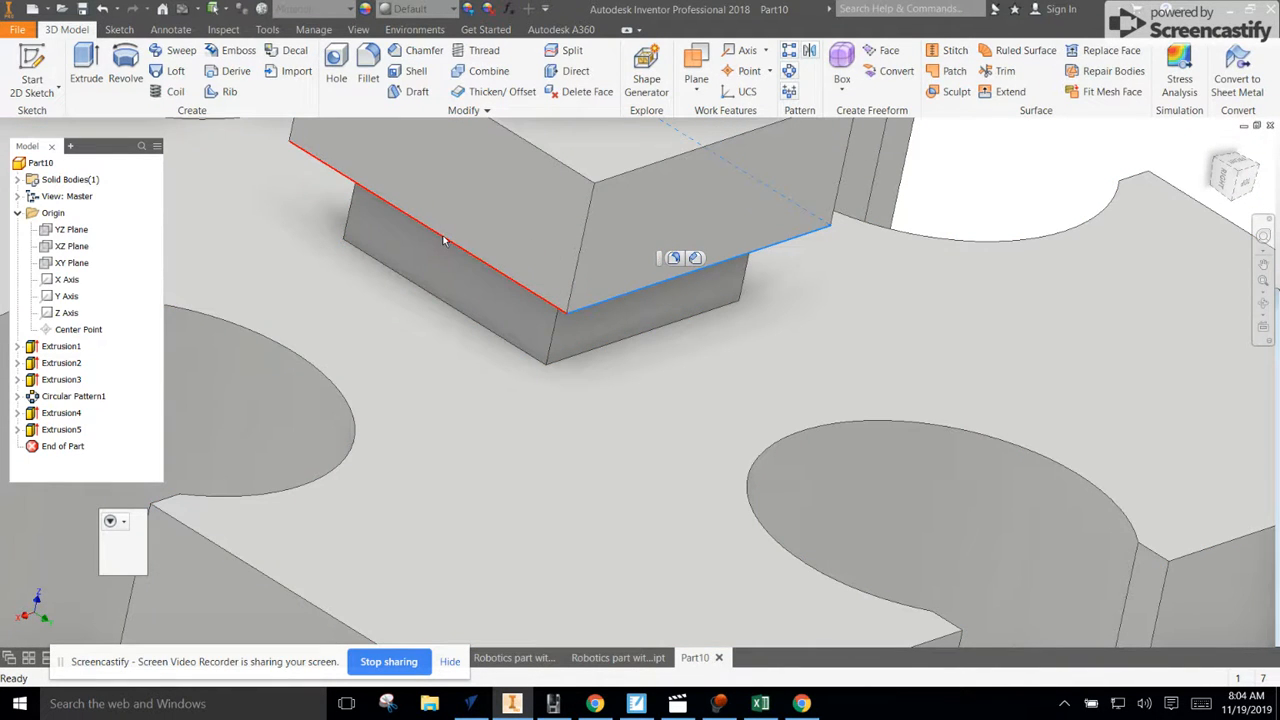
left_click(446, 236)
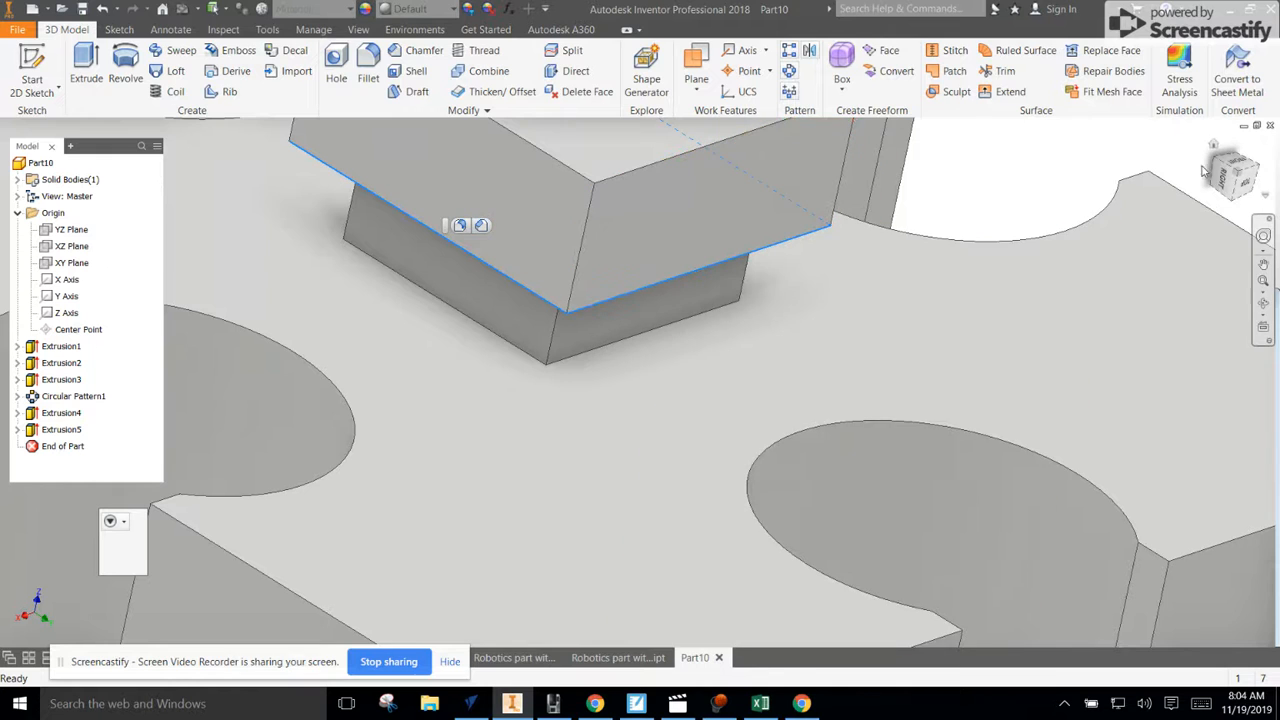
left_click(1240, 177)
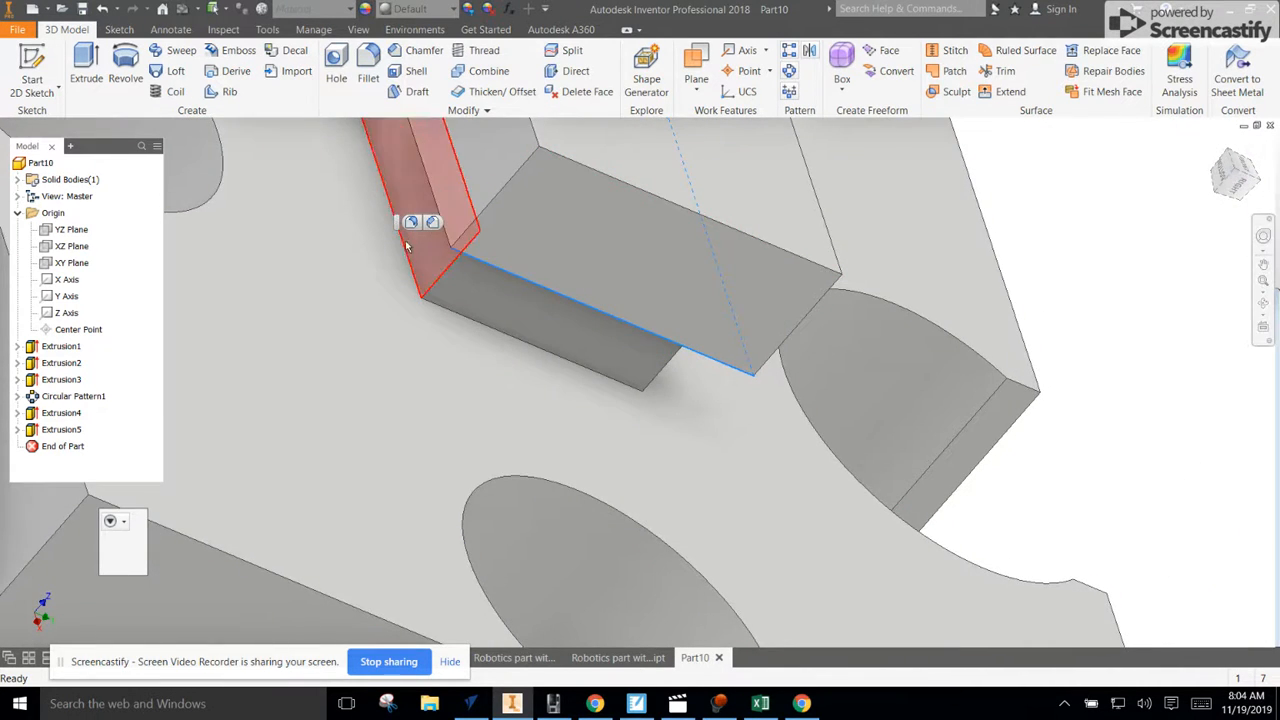
left_click(436, 208)
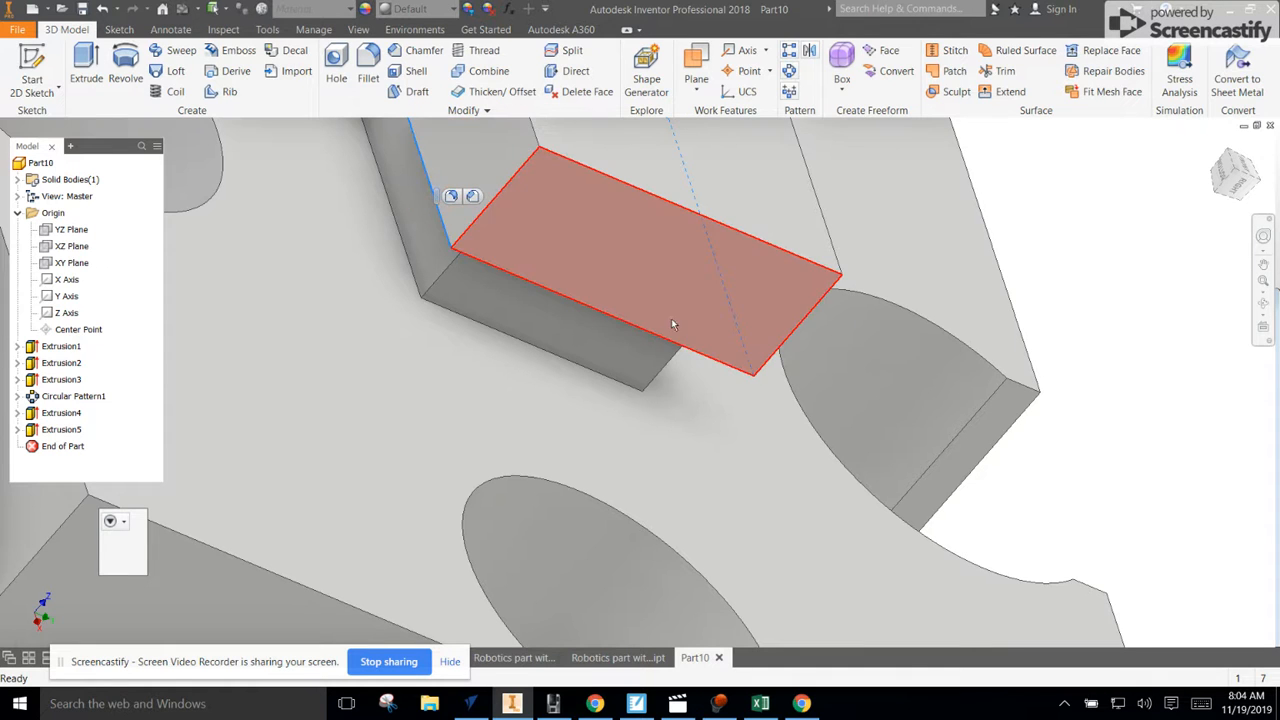
left_click(451, 196)
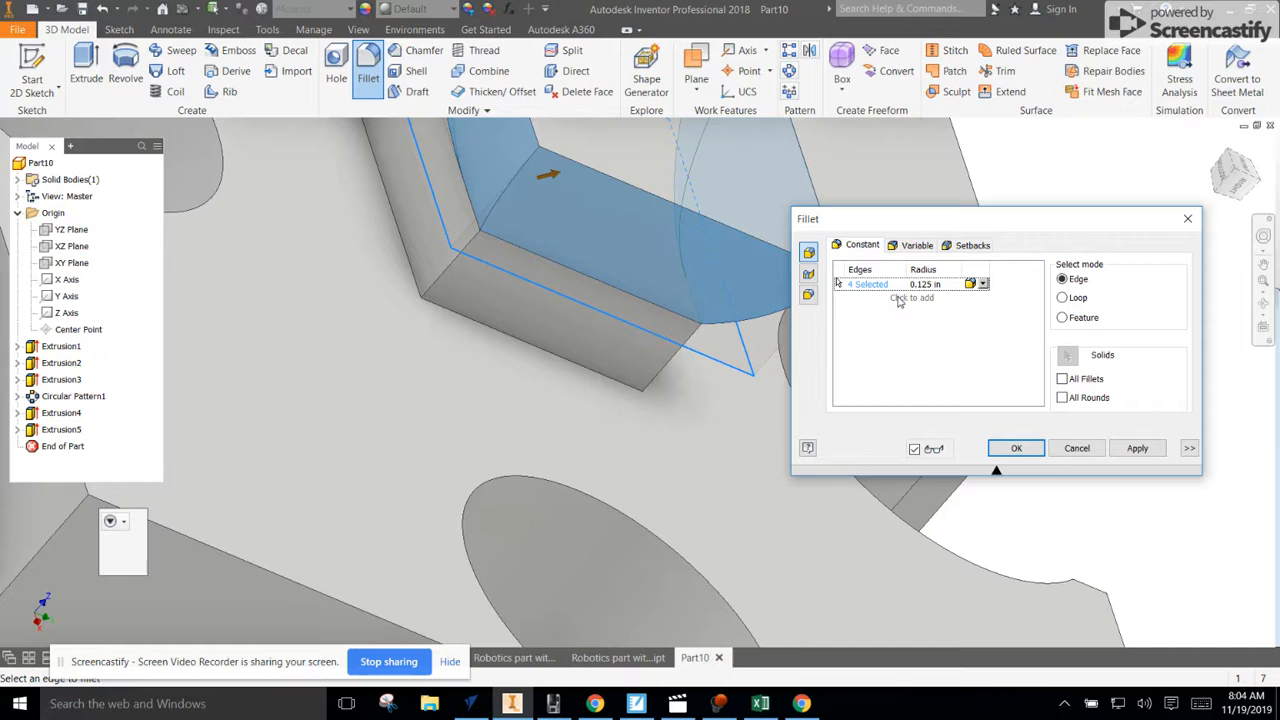
left_click(956, 284)
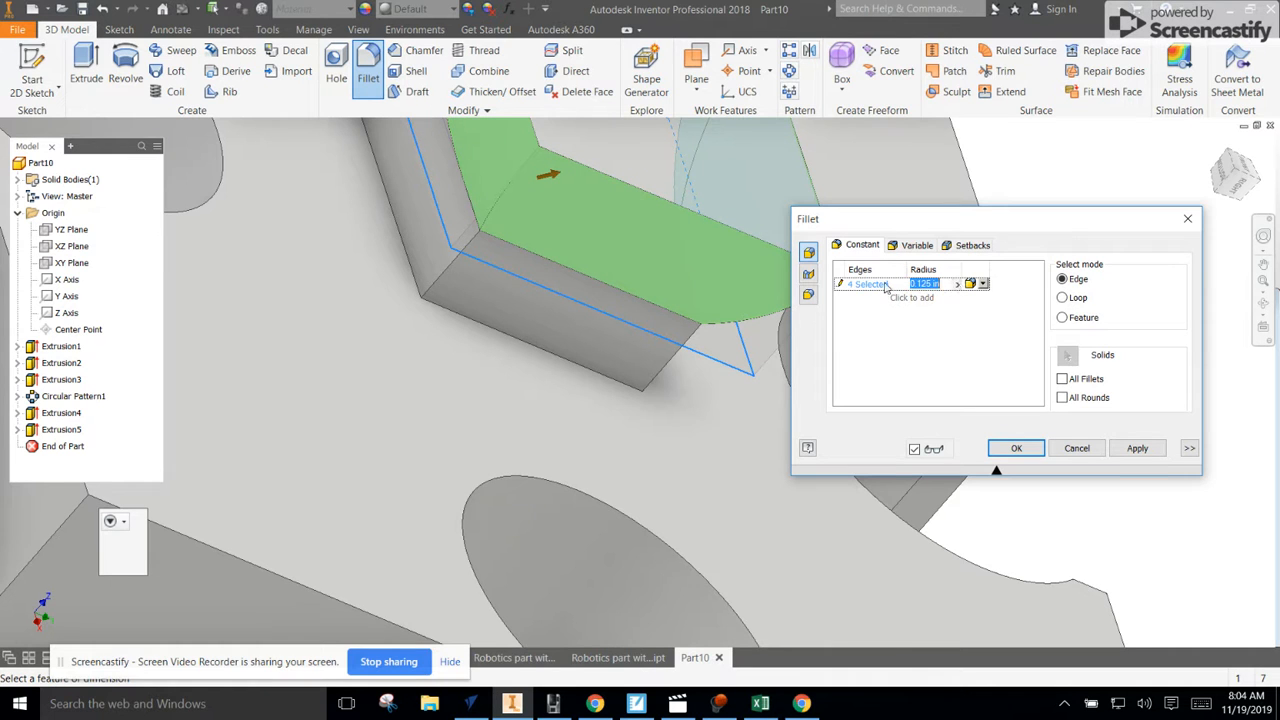
key("BackSpace")
left_click(885, 285)
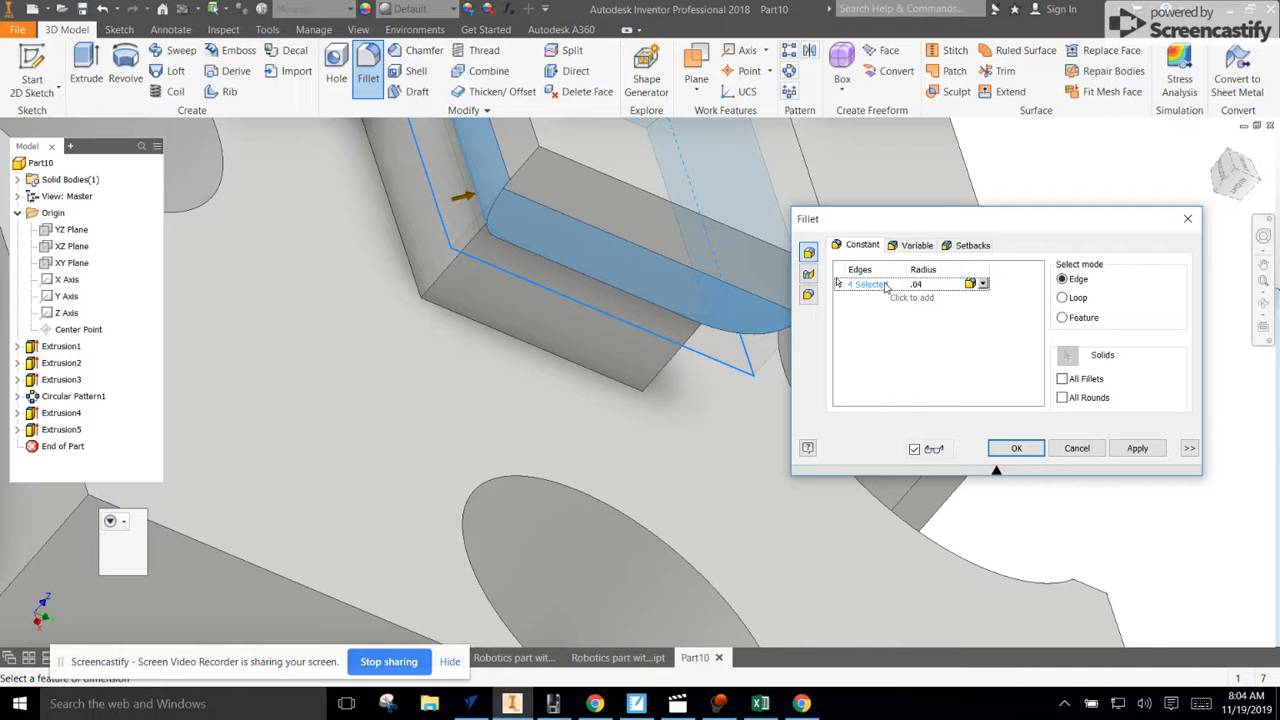
left_click(1137, 448)
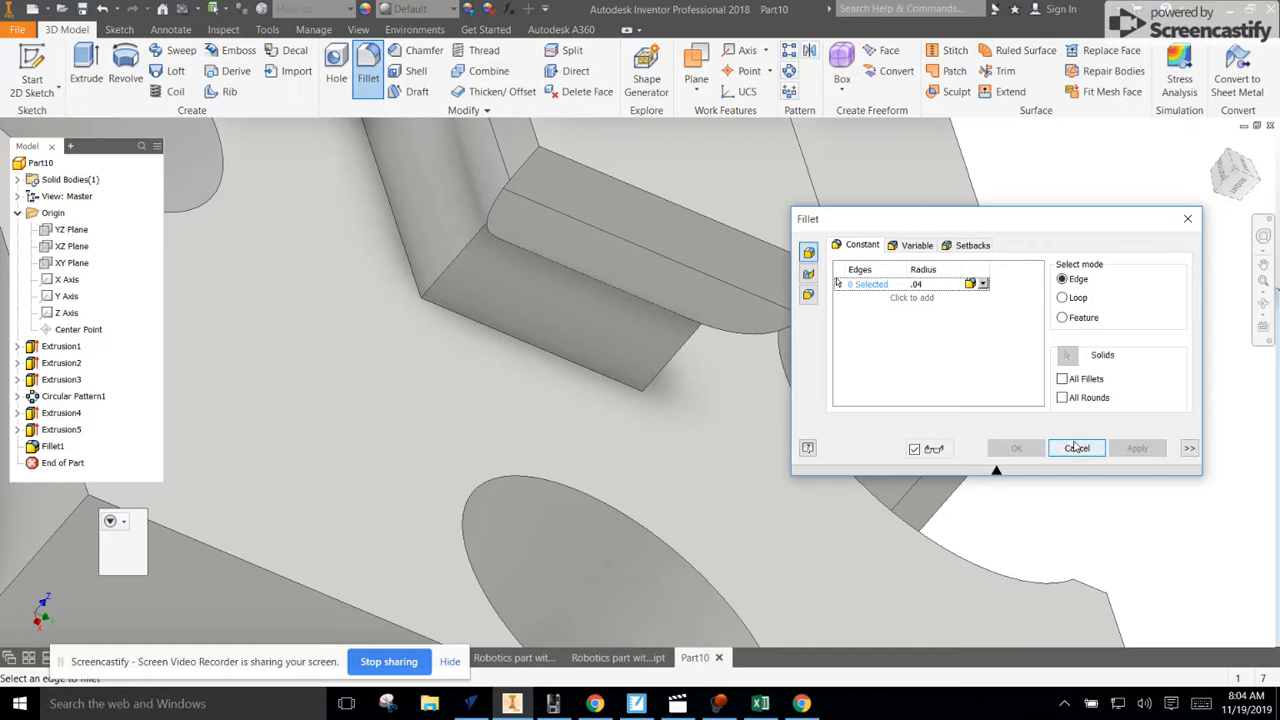
left_click(1077, 449)
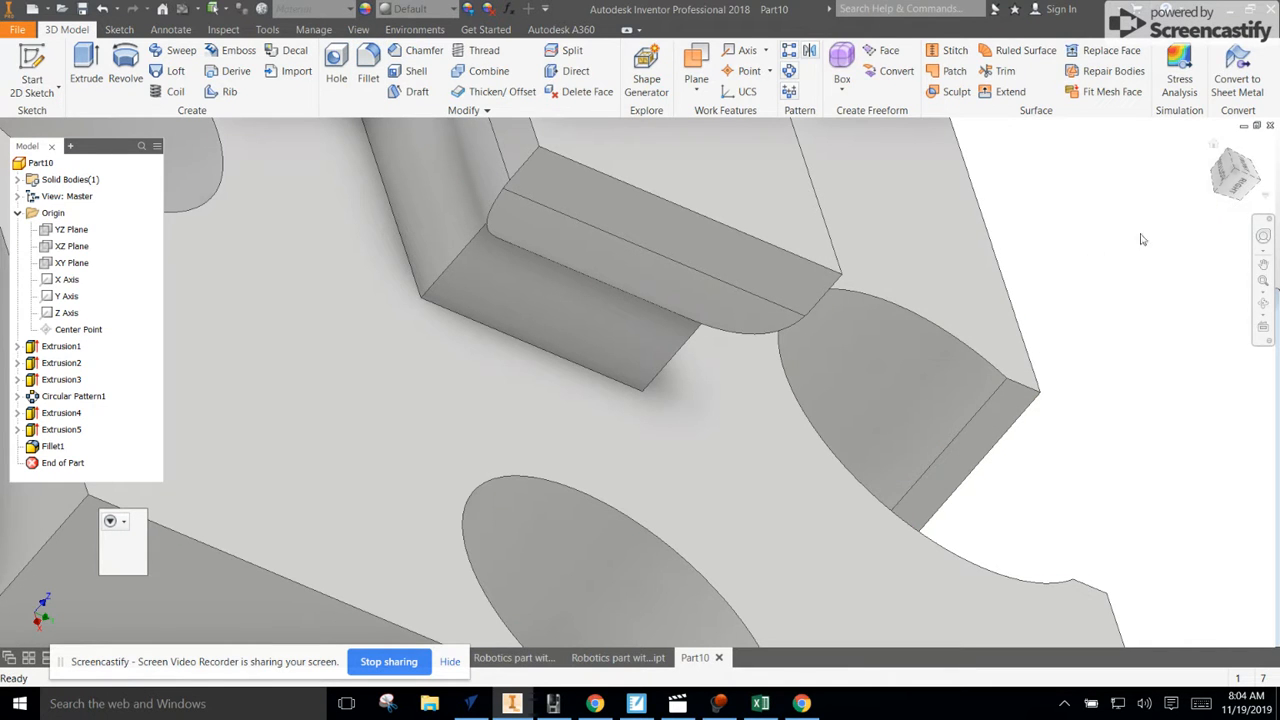
Step: Examine the nub's fillets up close in the isometric, right and top views, then return to the home view
left_click_drag(1236, 180, 1001, 217)
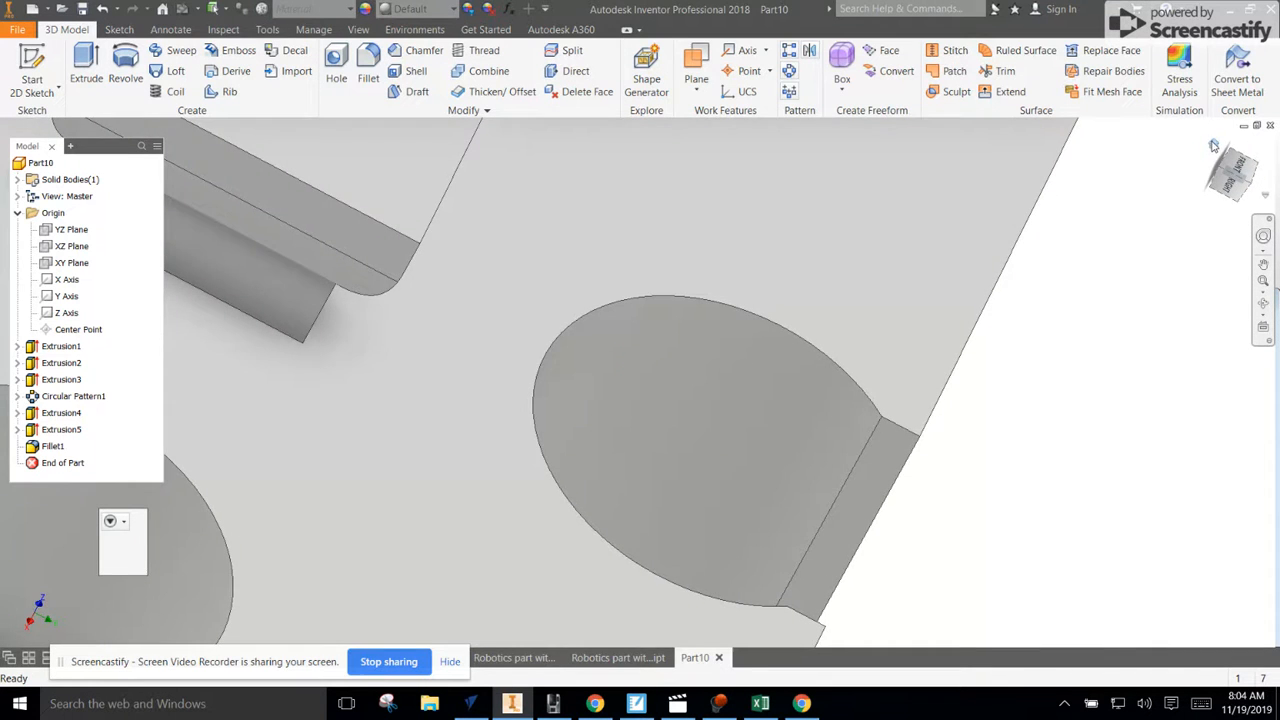
left_click(1214, 146)
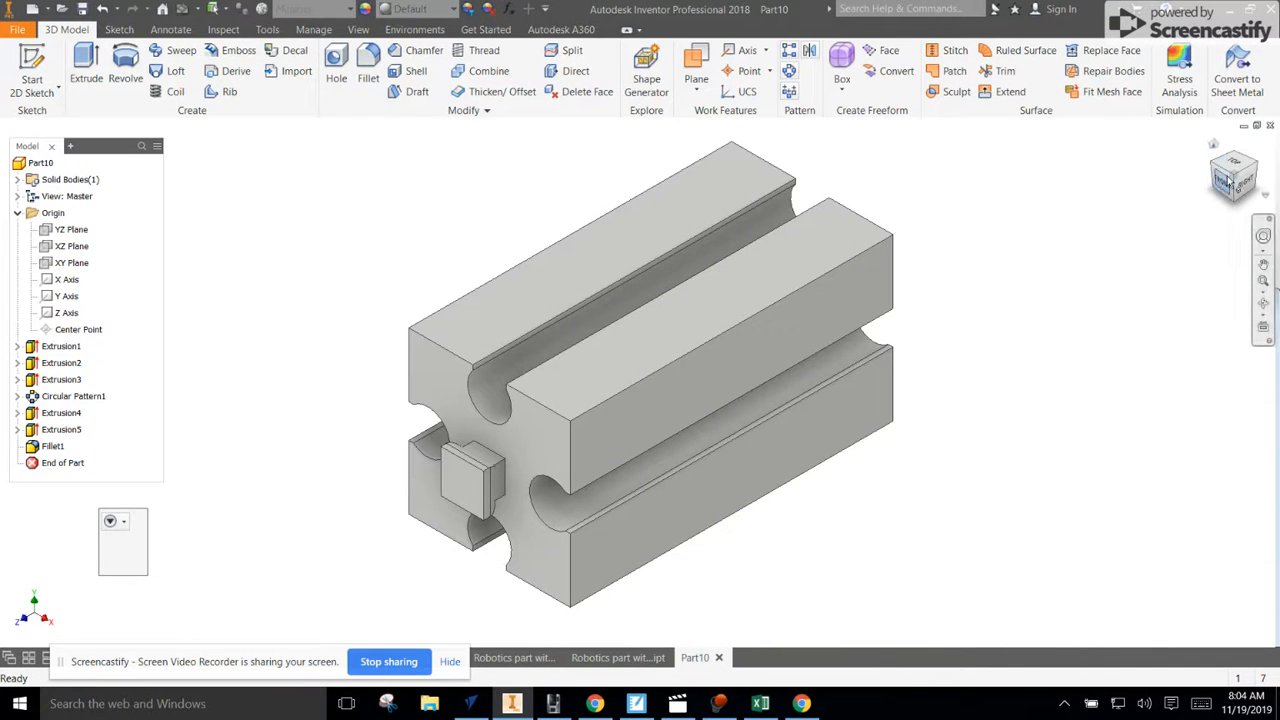
scroll(524, 478, "up", 5)
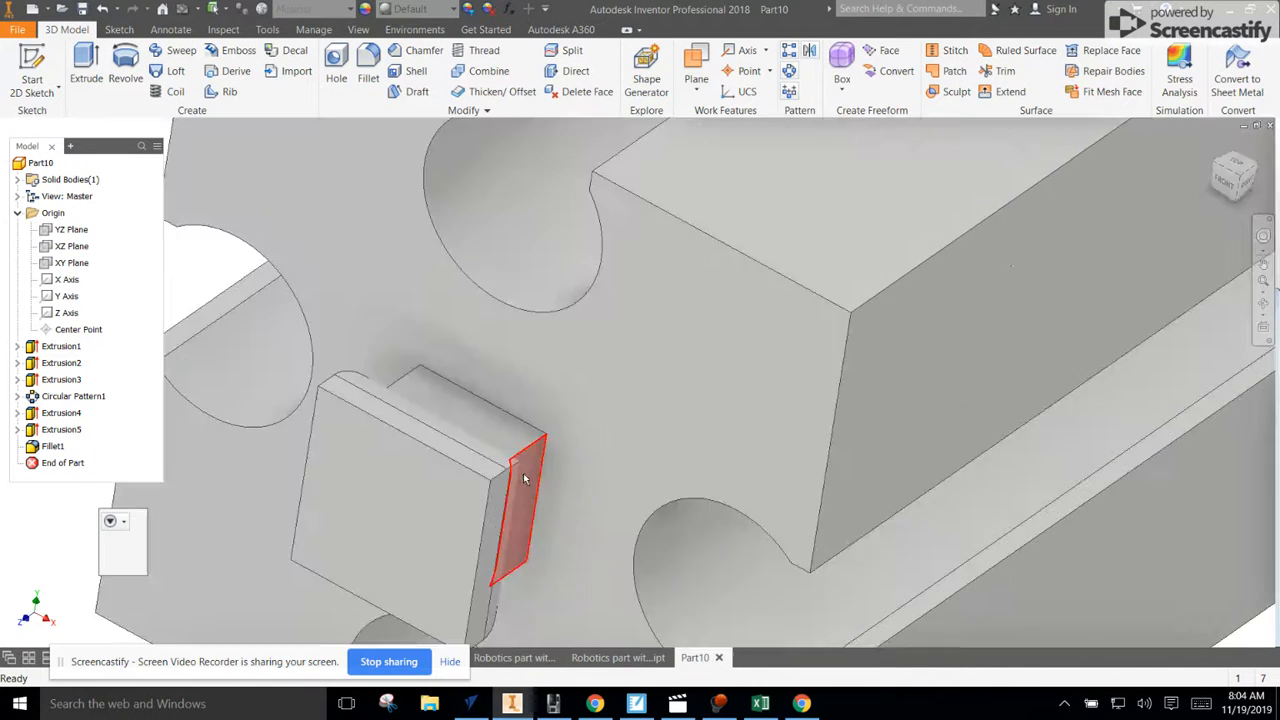
scroll(524, 478, "up", 3)
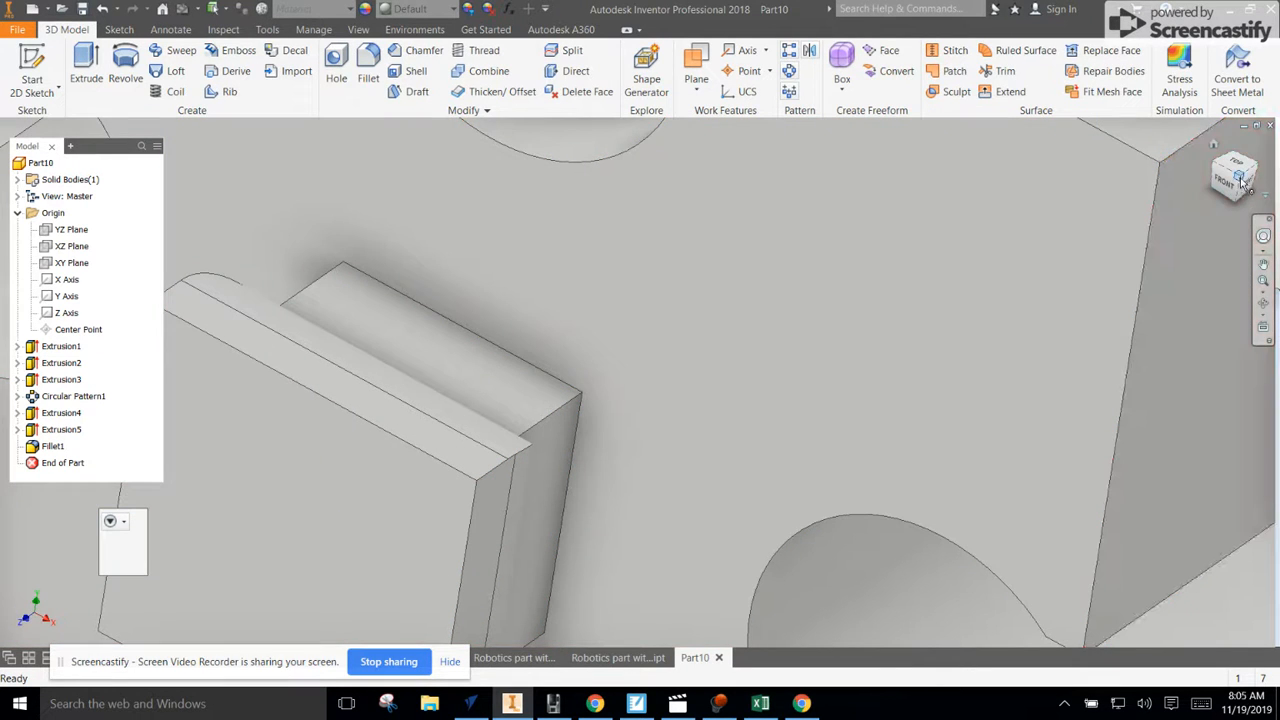
left_click(1242, 180)
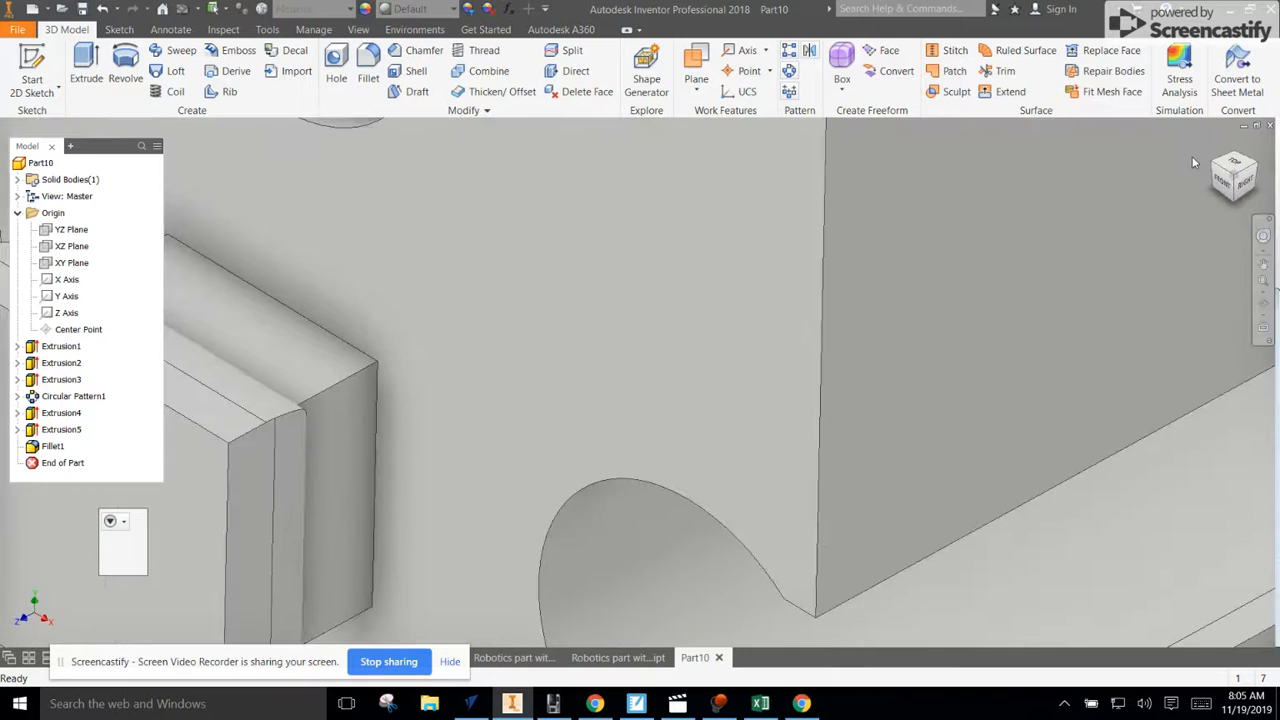
left_click(1244, 177)
scroll(408, 382, "up", 5)
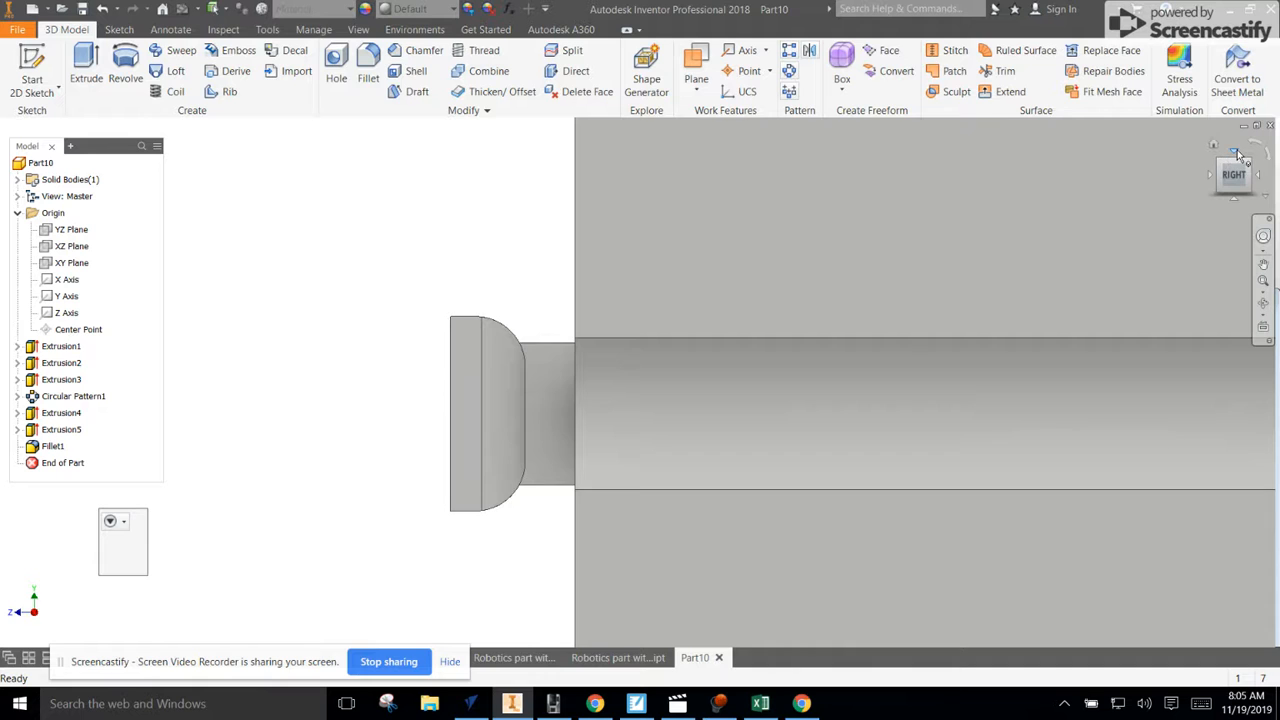
left_click(1238, 153)
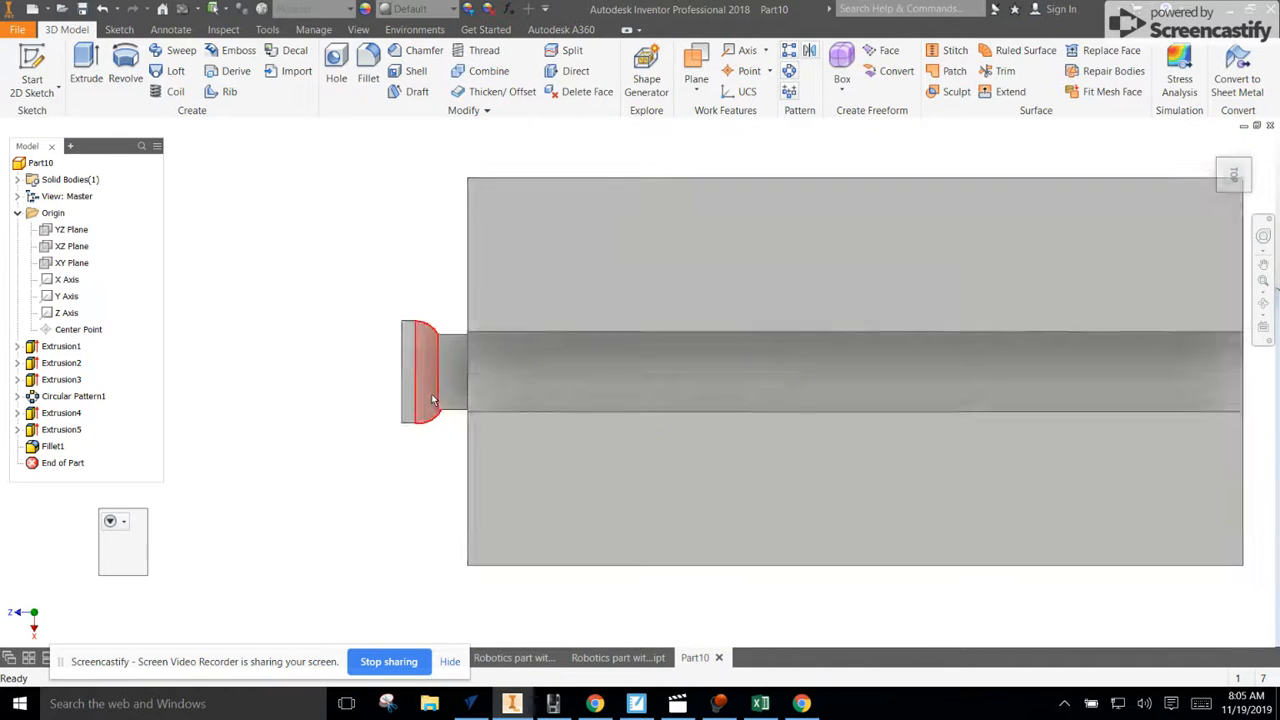
scroll(432, 398, "up", 5)
scroll(425, 448, "down", 2)
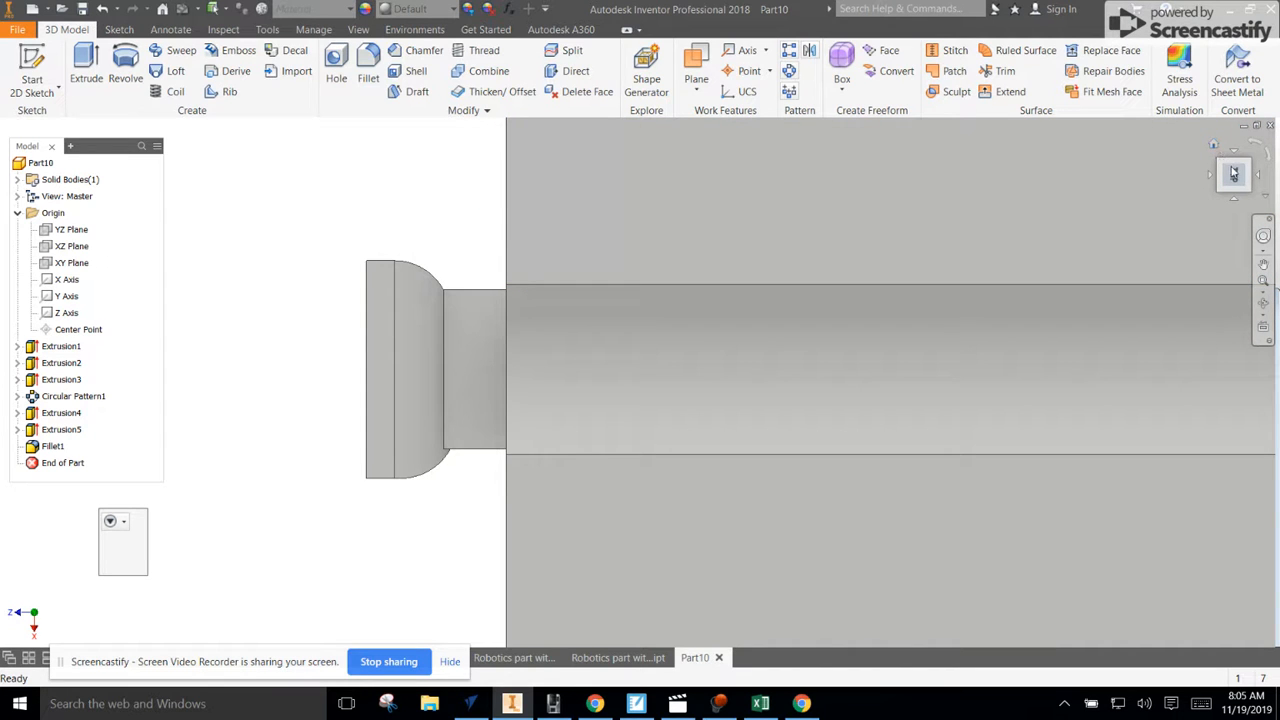
left_click(1213, 148)
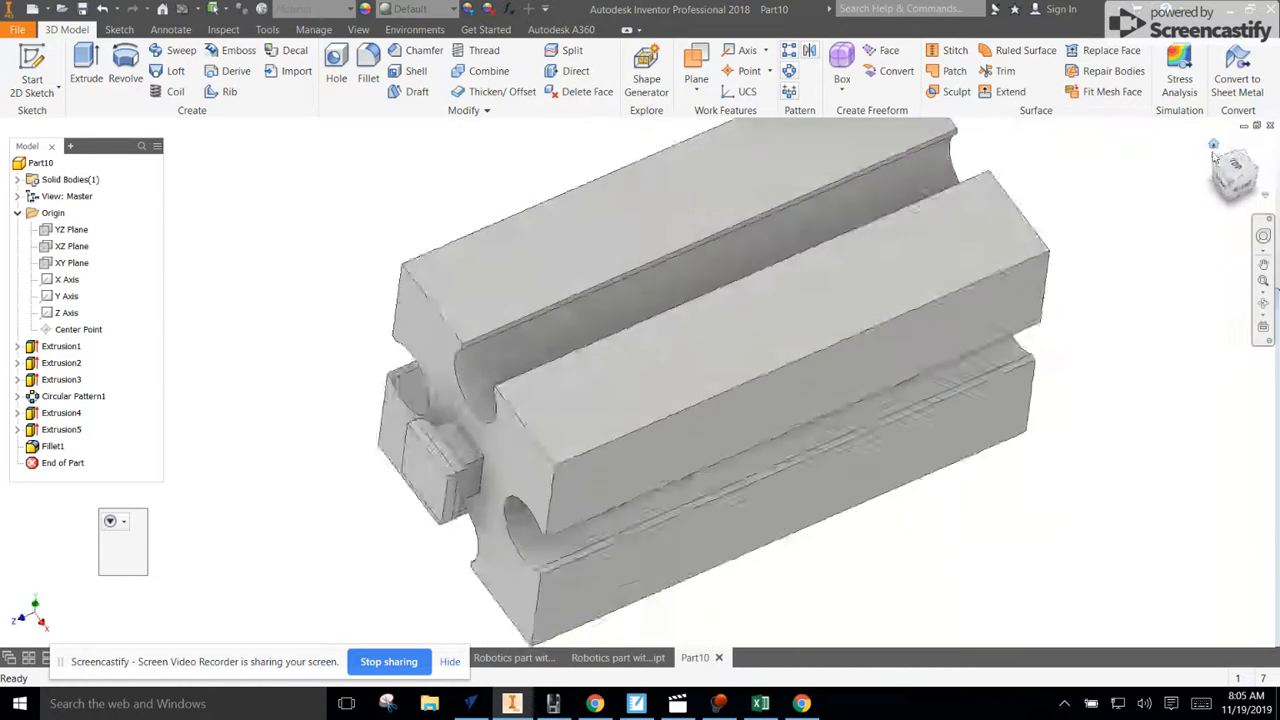